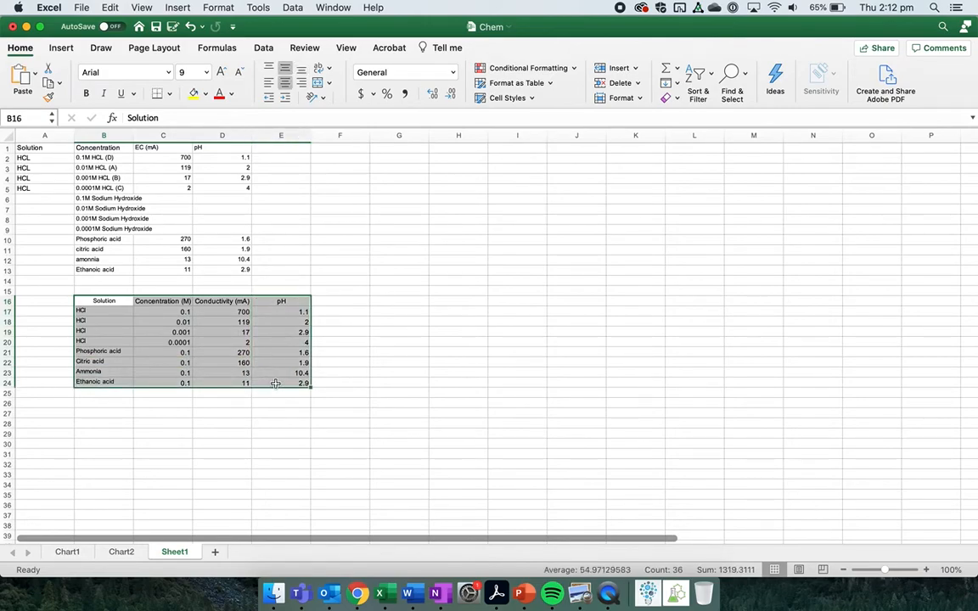
Step: Examine the solution, concentration, conductivity and pH columns of the table in B16:E24 and the sodium hydroxide rows in B6:B9
scroll(275, 383, up, 3)
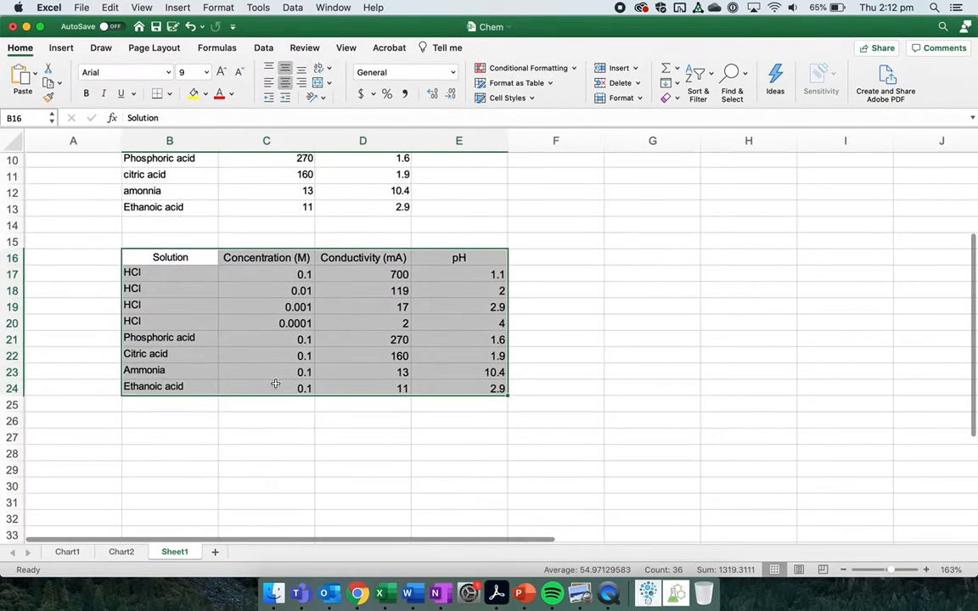
click(277, 428)
drag(157, 272, 170, 386)
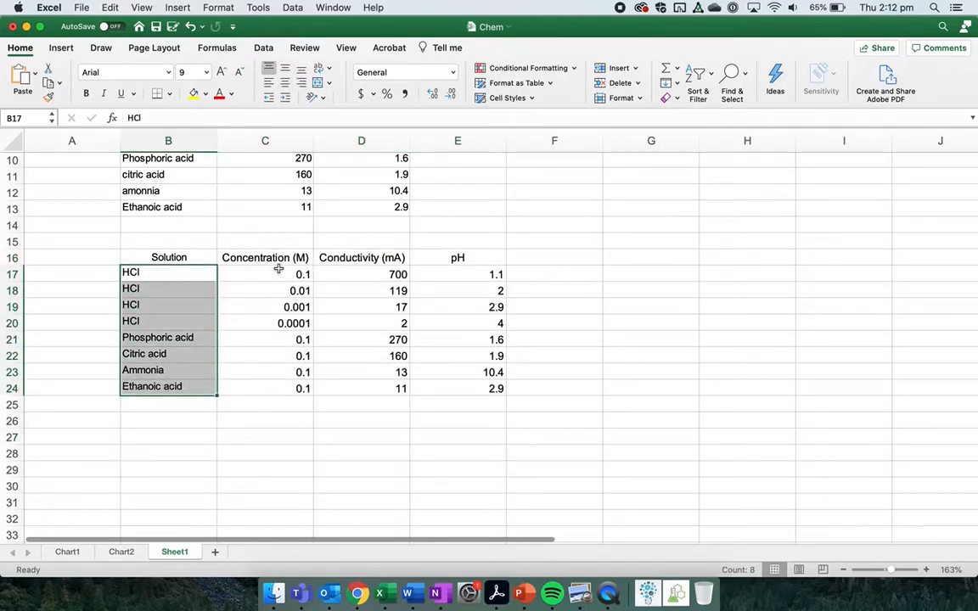
drag(275, 273, 275, 390)
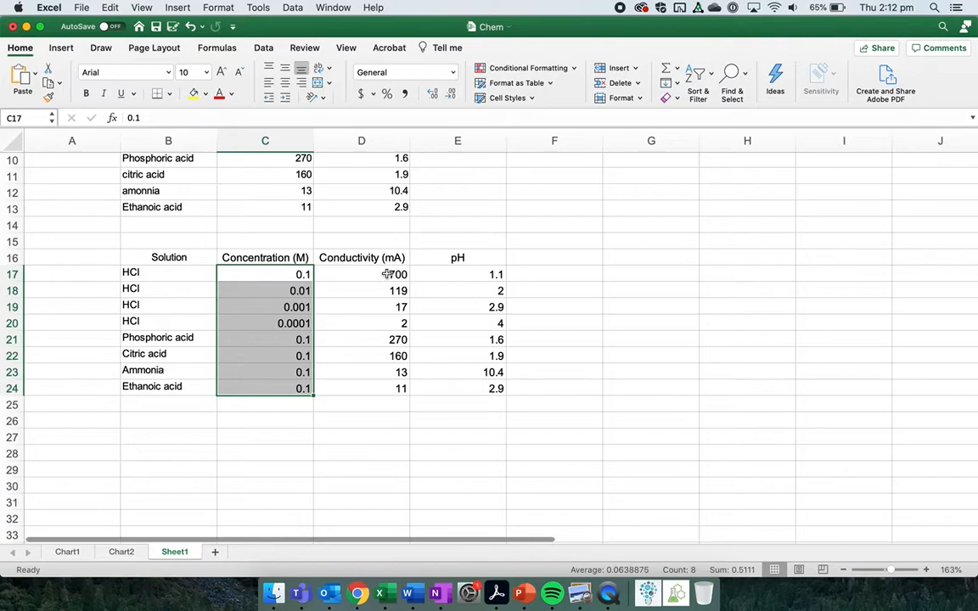
drag(386, 274, 387, 390)
drag(460, 280, 454, 382)
click(437, 415)
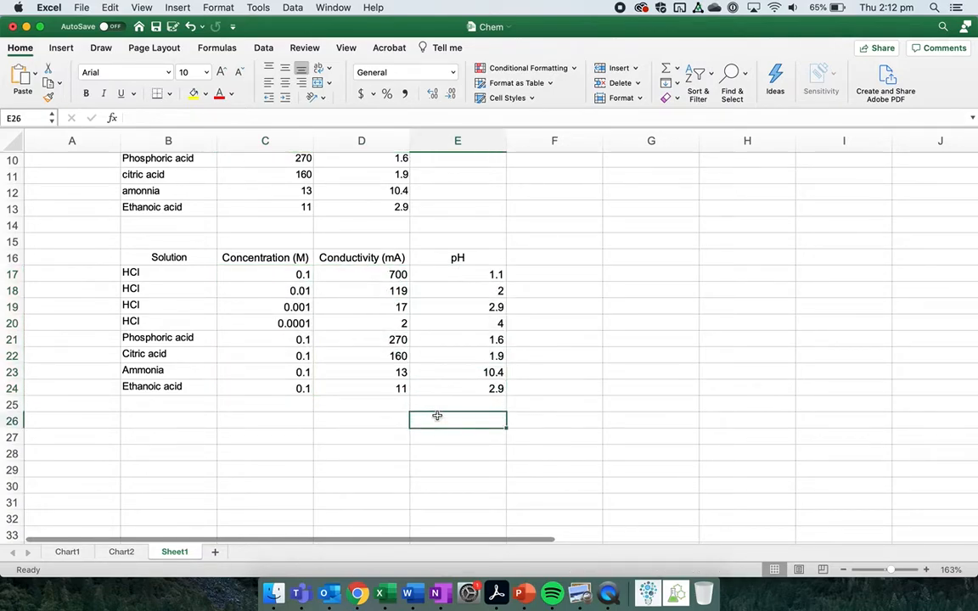
scroll(293, 341, up, 5)
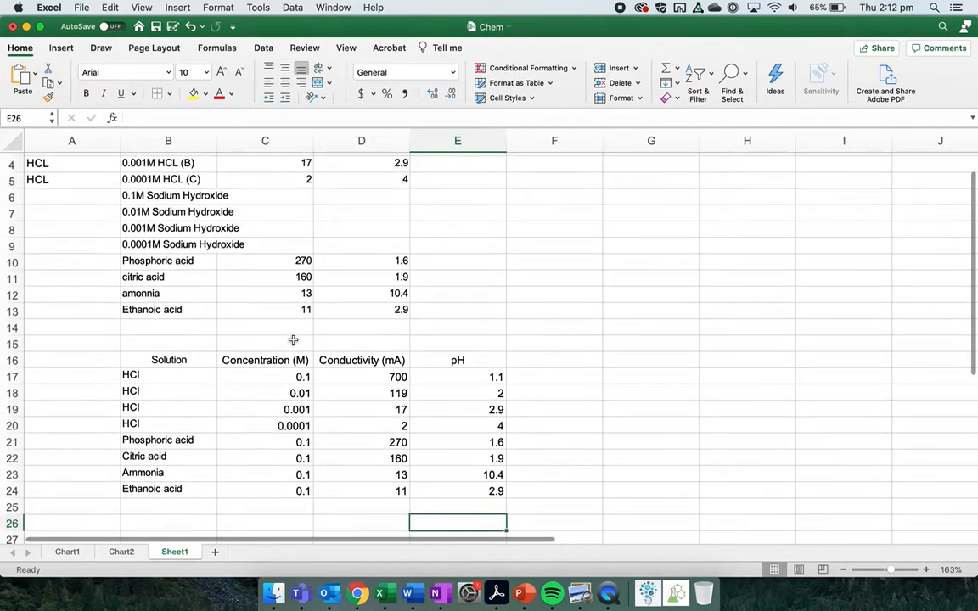
drag(161, 217, 178, 264)
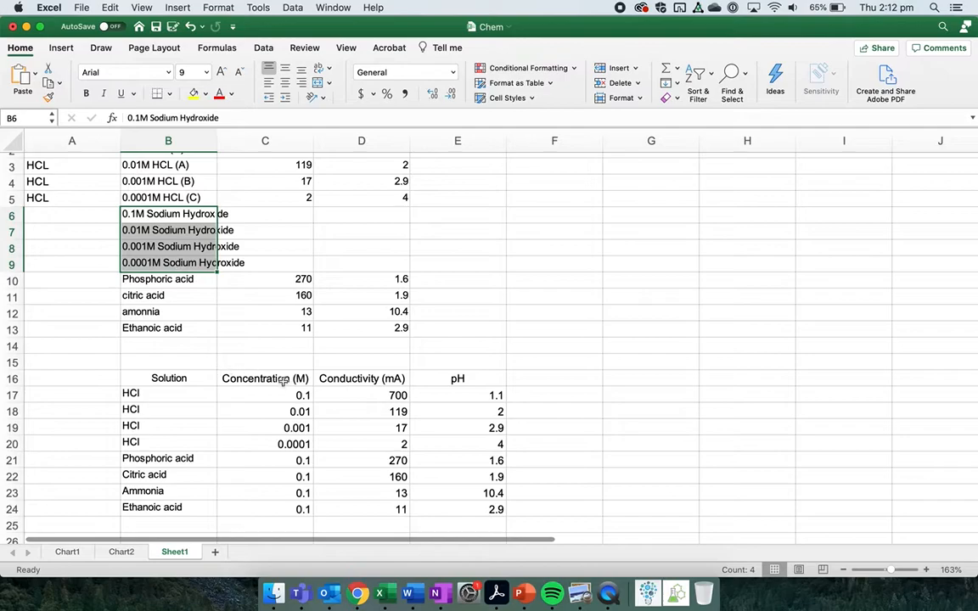
click(381, 390)
scroll(382, 375, down, 5)
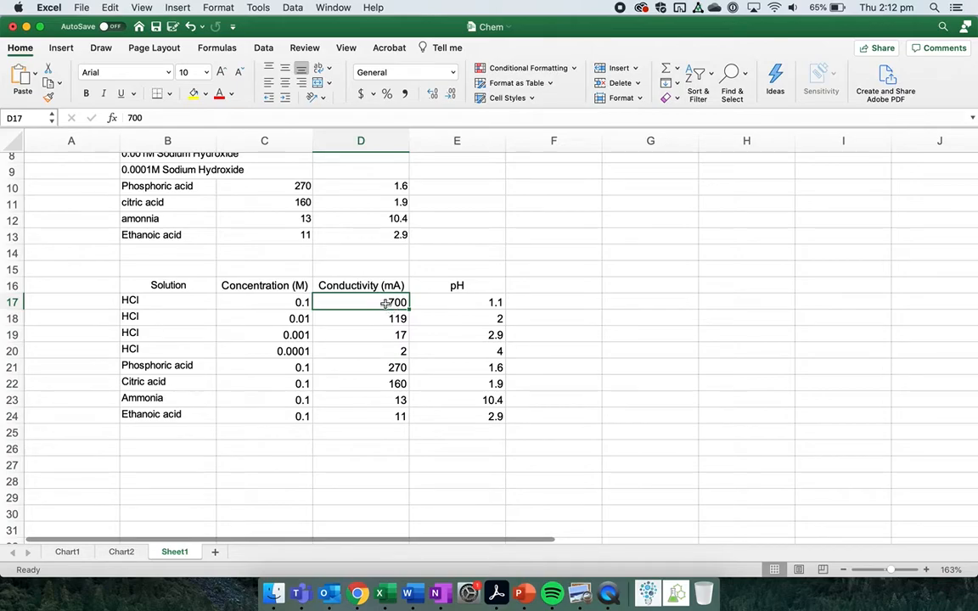
drag(385, 303, 384, 414)
click(386, 444)
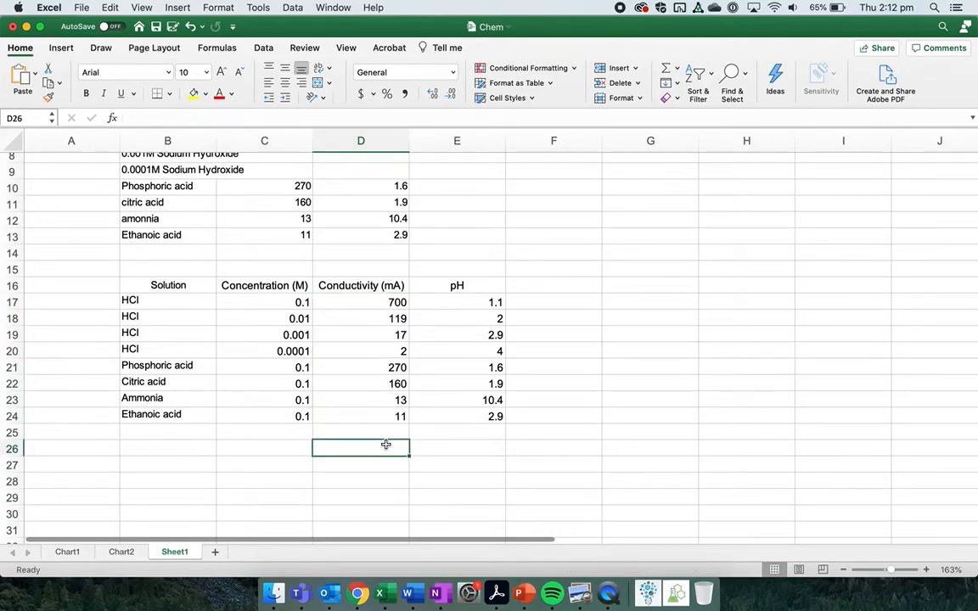
click(376, 430)
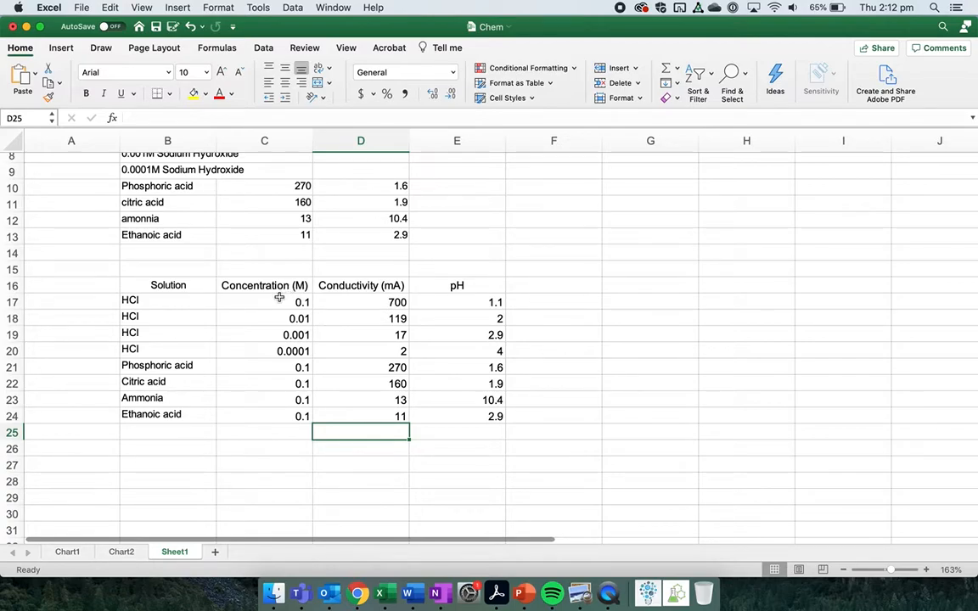
Step: Compare the HCl rows' concentrations with their conductivity and pH values, and review the rows for the other solutions
drag(279, 299, 257, 344)
drag(379, 305, 383, 353)
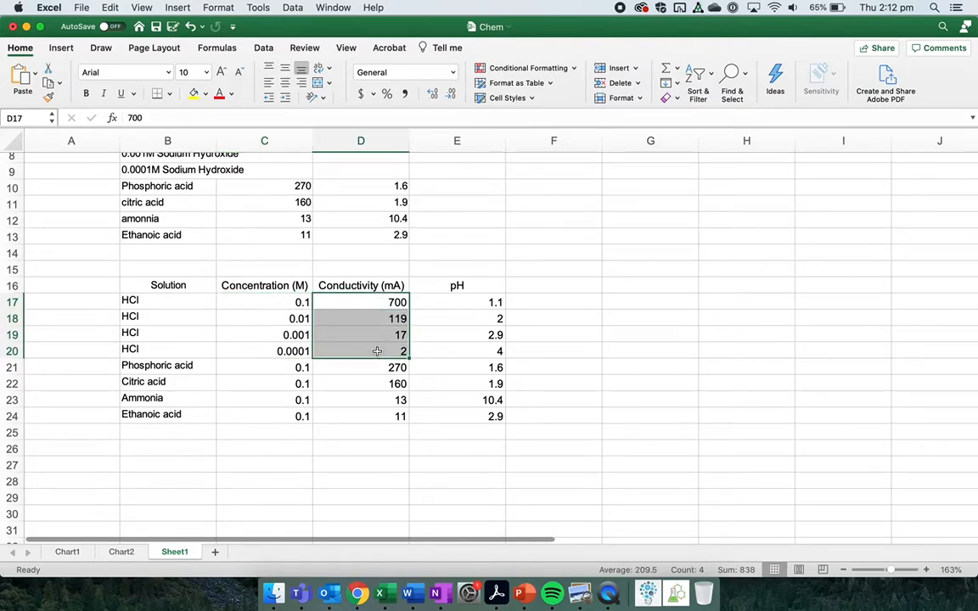
drag(262, 300, 296, 343)
drag(475, 303, 472, 351)
drag(258, 302, 289, 355)
drag(187, 300, 263, 411)
drag(373, 365, 460, 414)
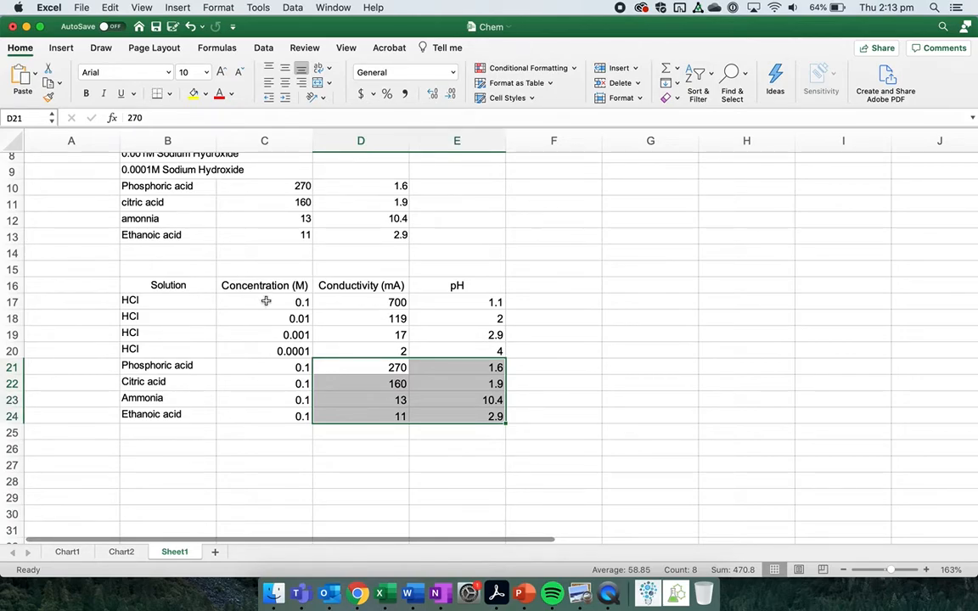
drag(268, 301, 267, 346)
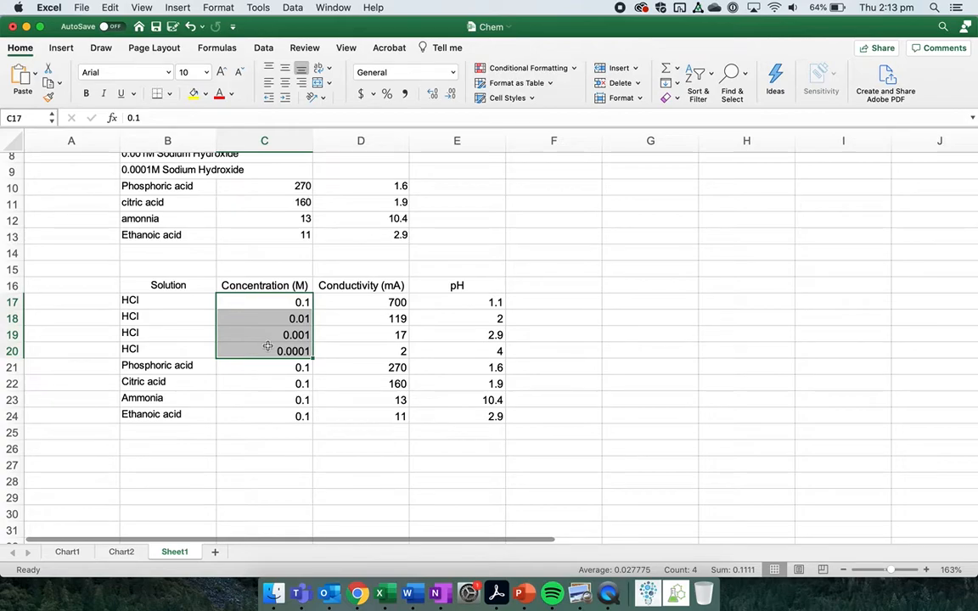
click(270, 432)
Step: Insert a markers-only scatter chart of HCl conductivity against concentration from C17:D20
drag(271, 301, 358, 353)
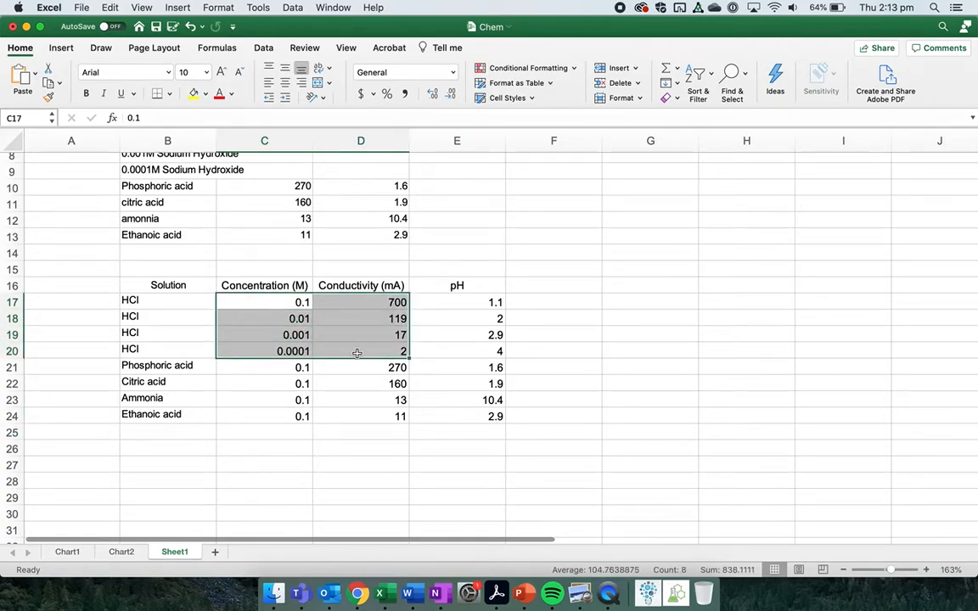
click(70, 49)
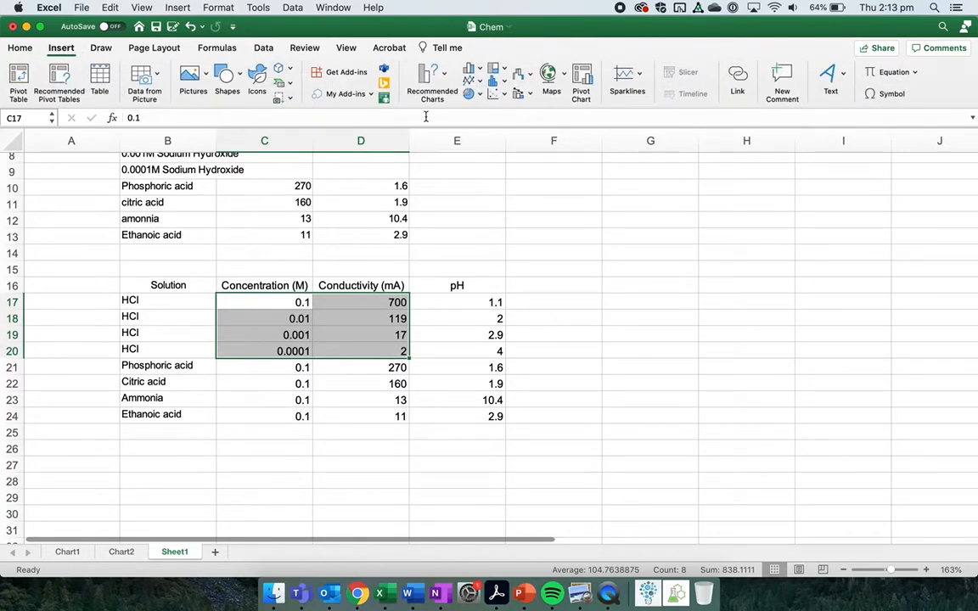
click(496, 93)
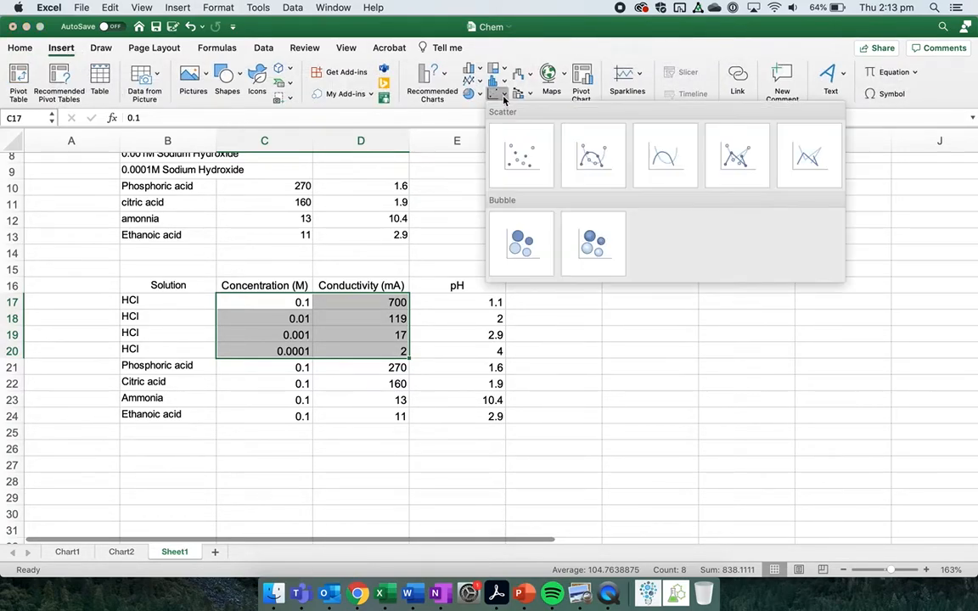
click(521, 162)
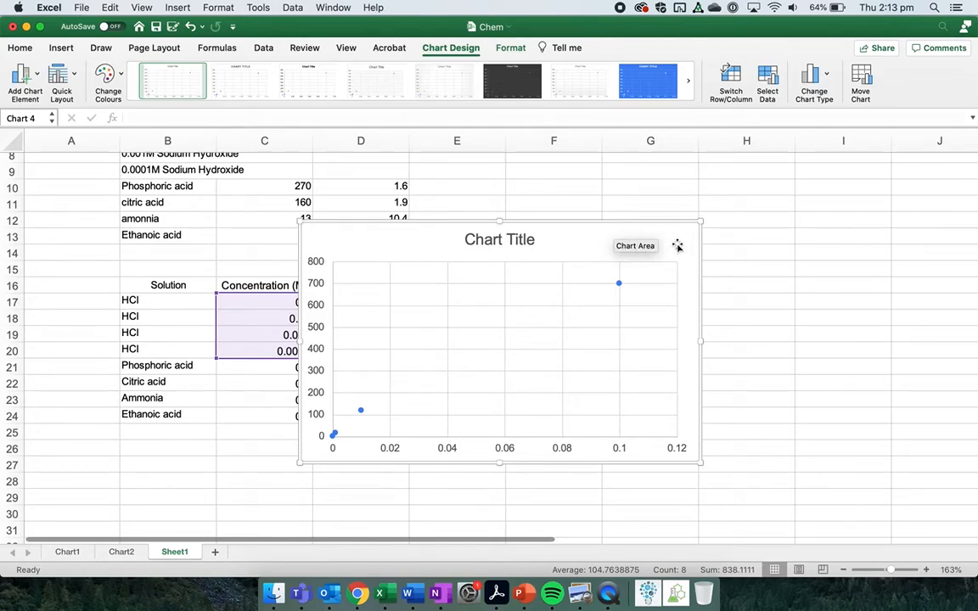
Step: Move the chart to a new sheet named with the teacher's name followed by "makes terrible videos"
click(861, 81)
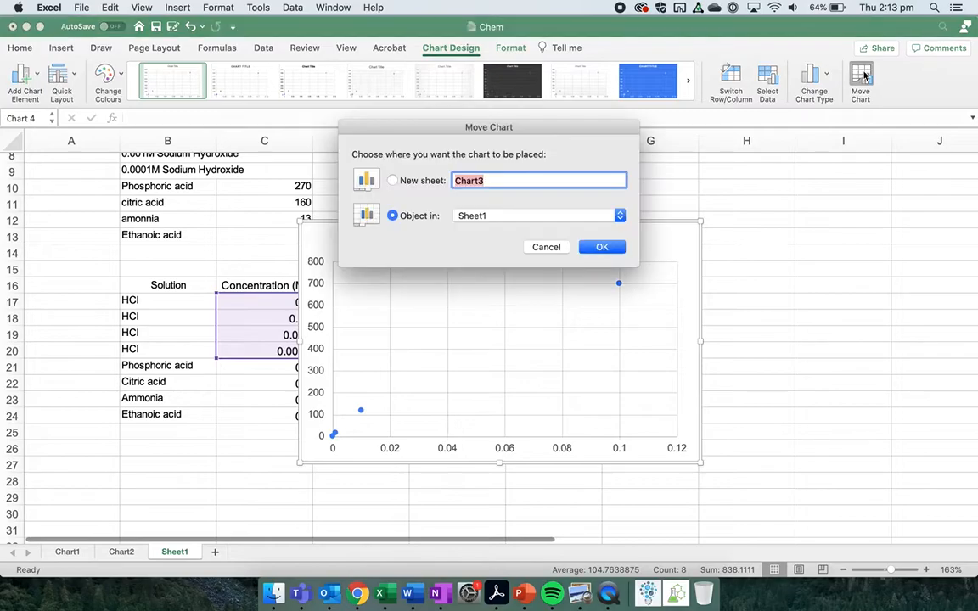
click(415, 182)
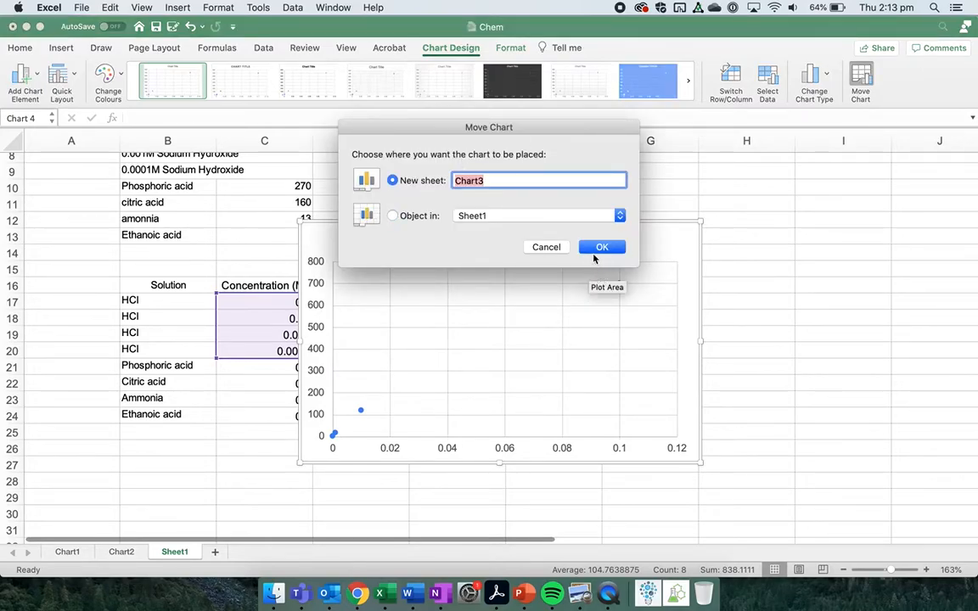
text(Mr Lim makes rt)
key(BackSpace)
key(BackSpace)
text(terrible videos)
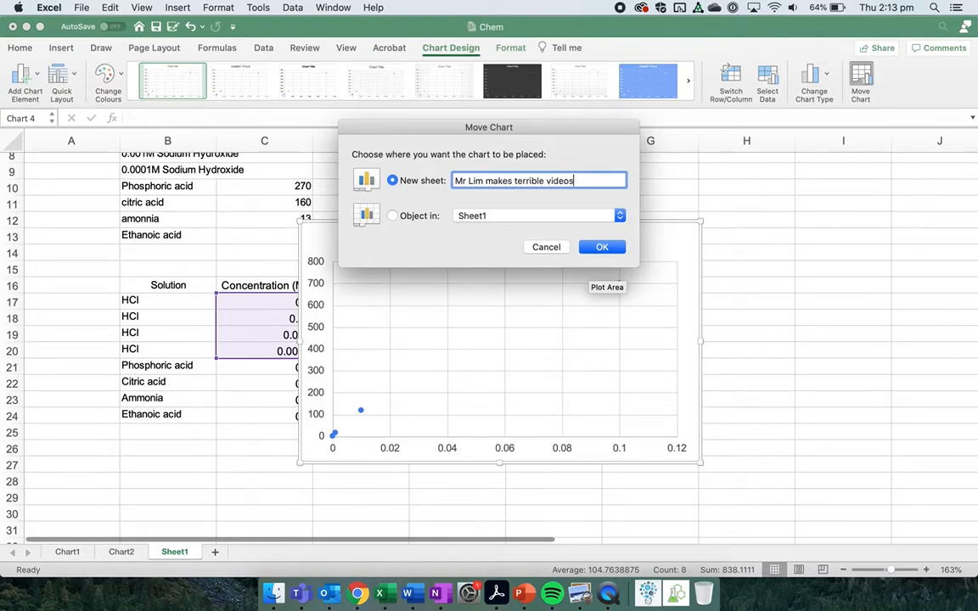
click(602, 247)
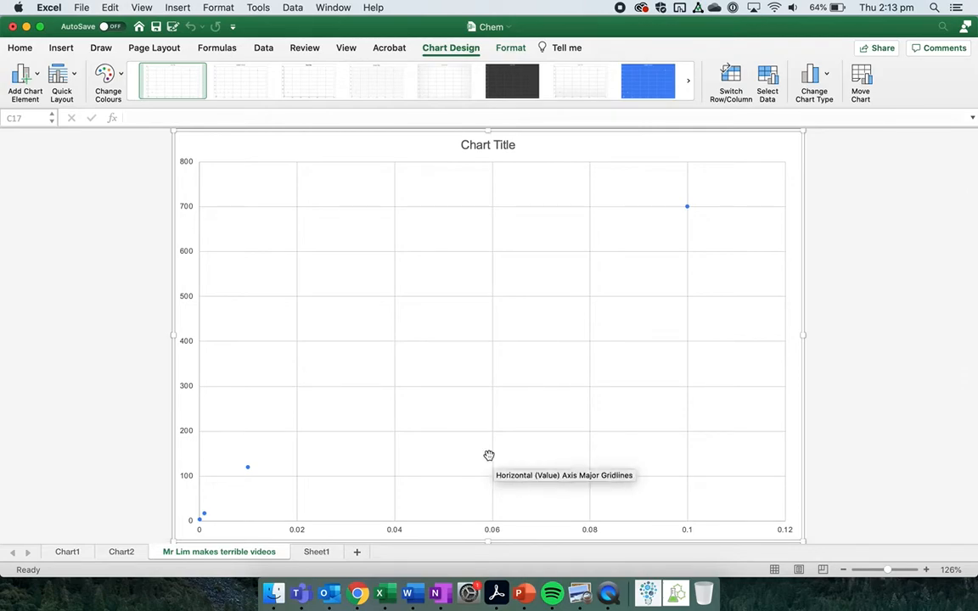
click(31, 78)
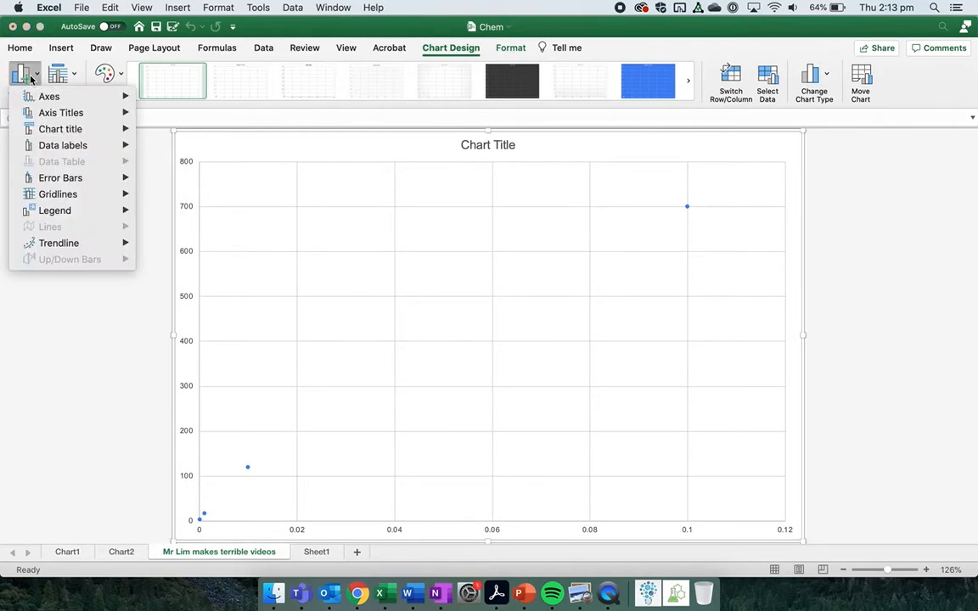
mouse_move(71, 114)
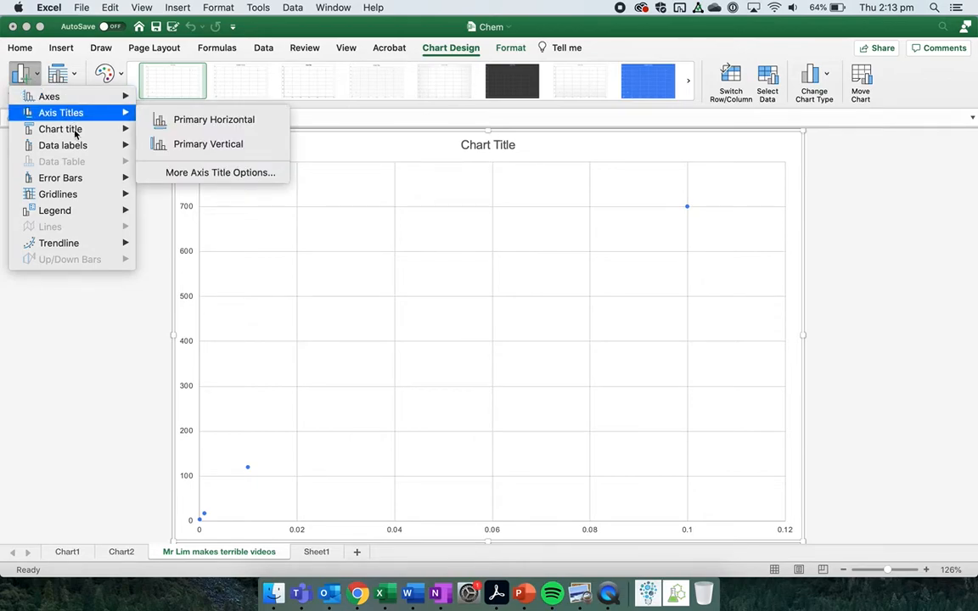
mouse_move(66, 132)
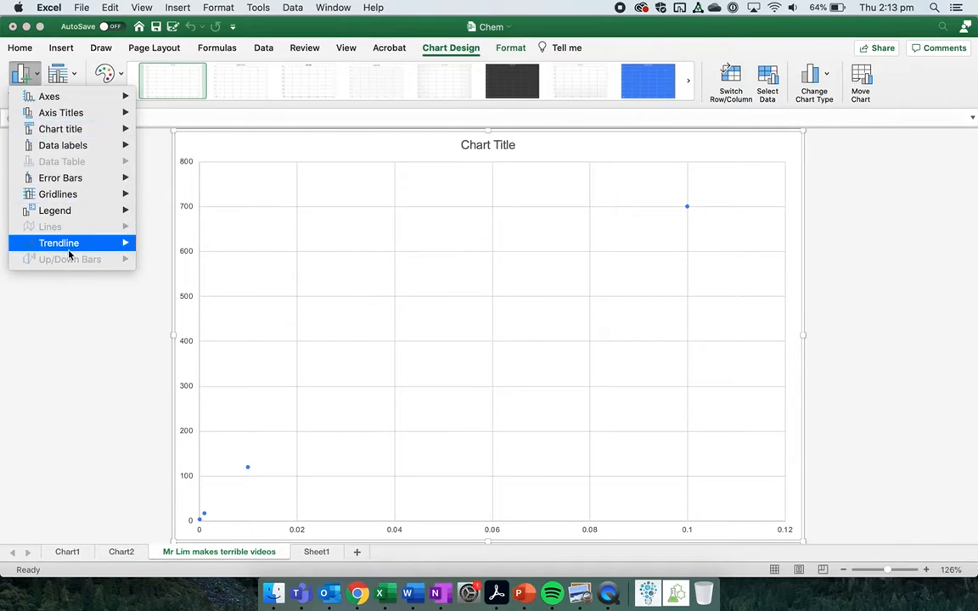
mouse_move(73, 250)
mouse_move(84, 196)
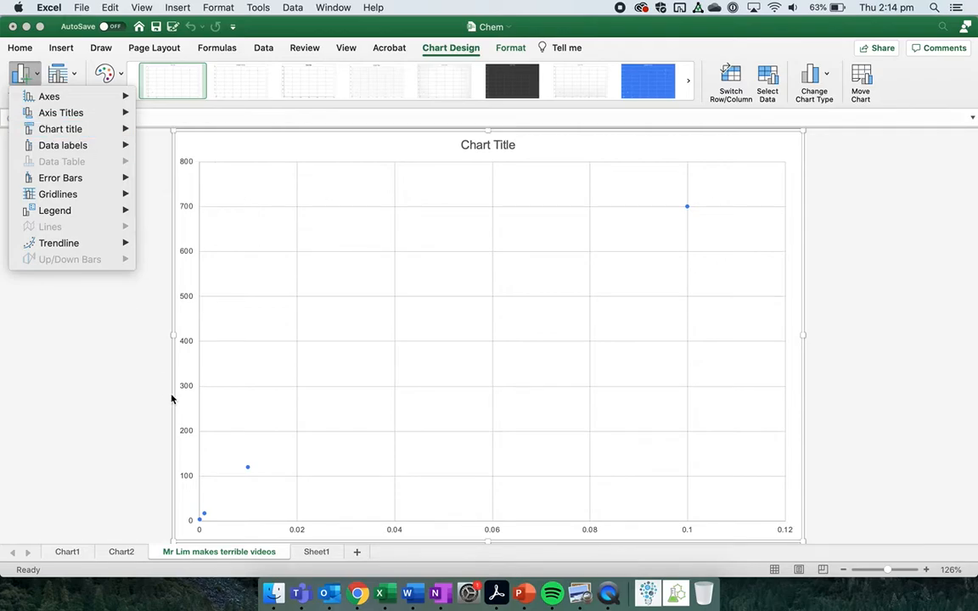
click(136, 413)
Step: Format the chart's horizontal axis with a logarithmic scale of base 10
mouse_move(200, 525)
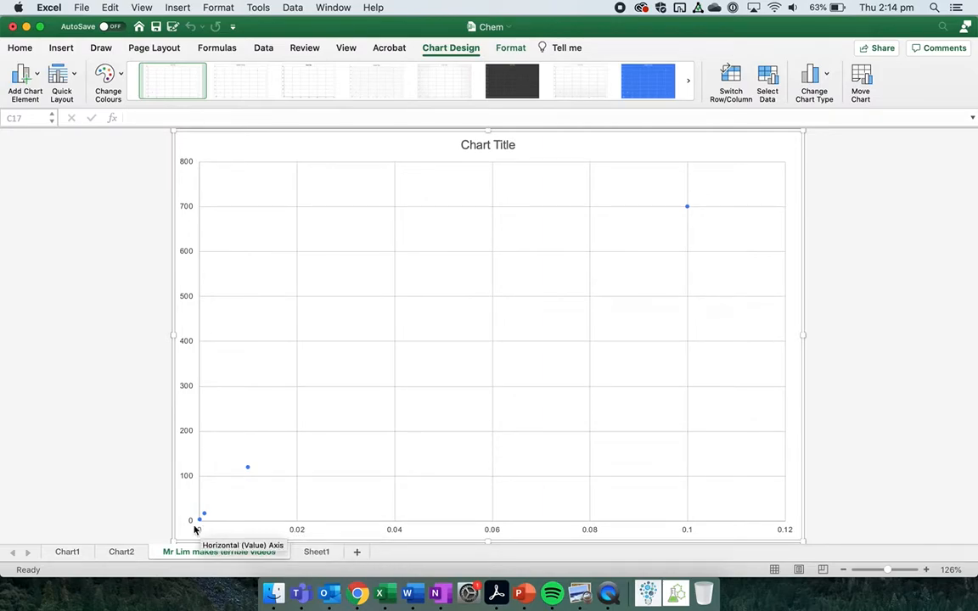
click(589, 532)
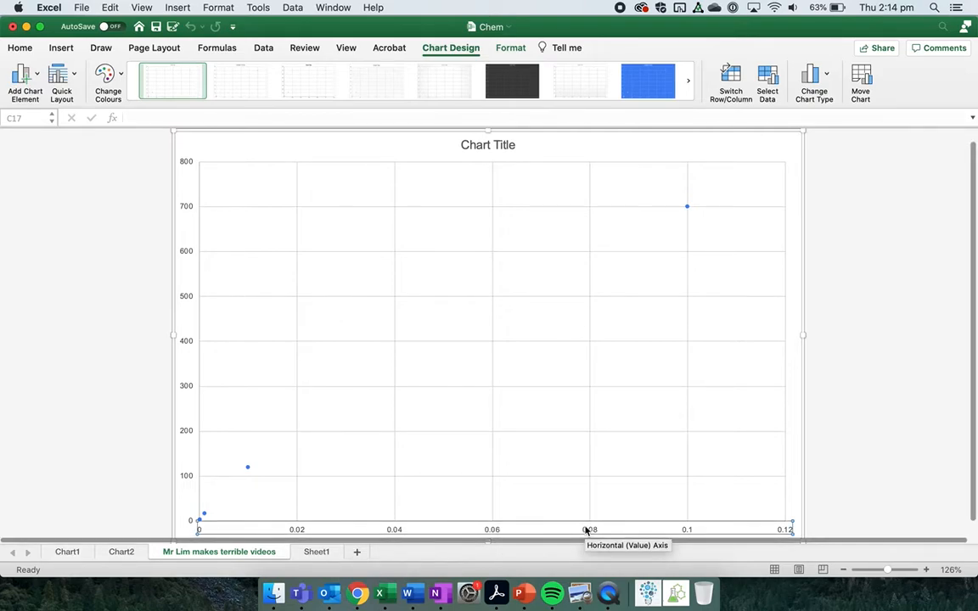
right_click(585, 531)
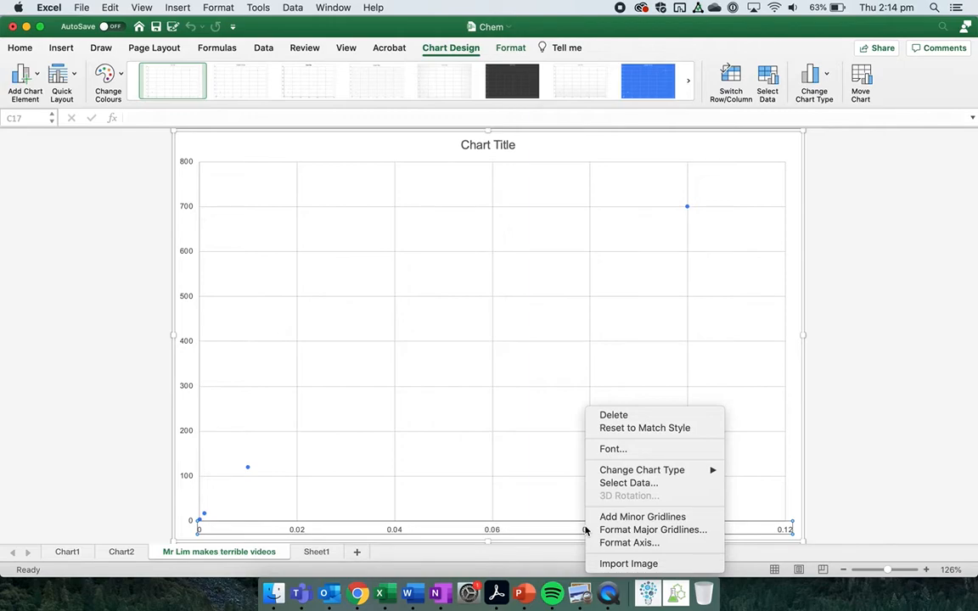
click(625, 543)
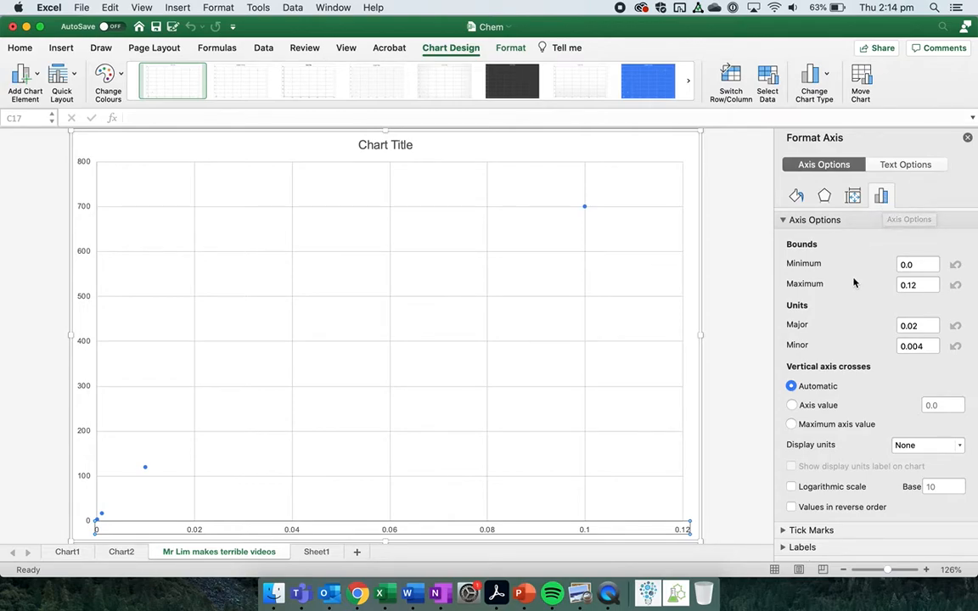
scroll(853, 280, down, 1)
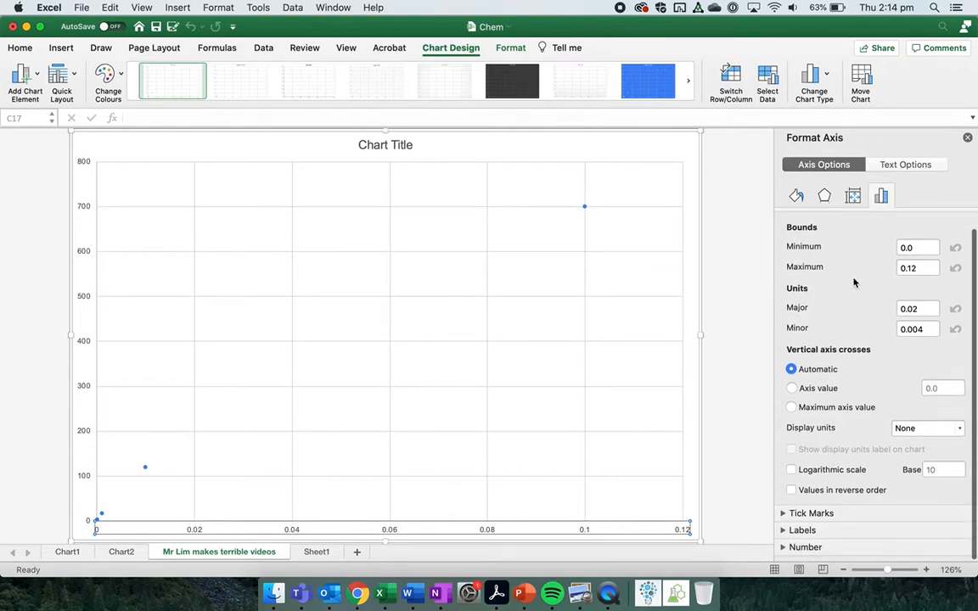
click(791, 474)
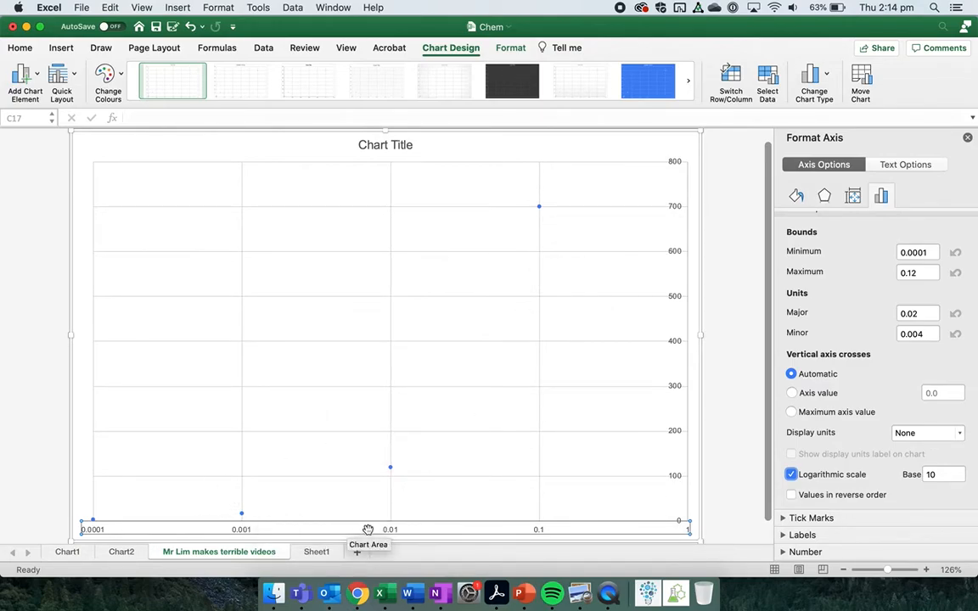
click(968, 139)
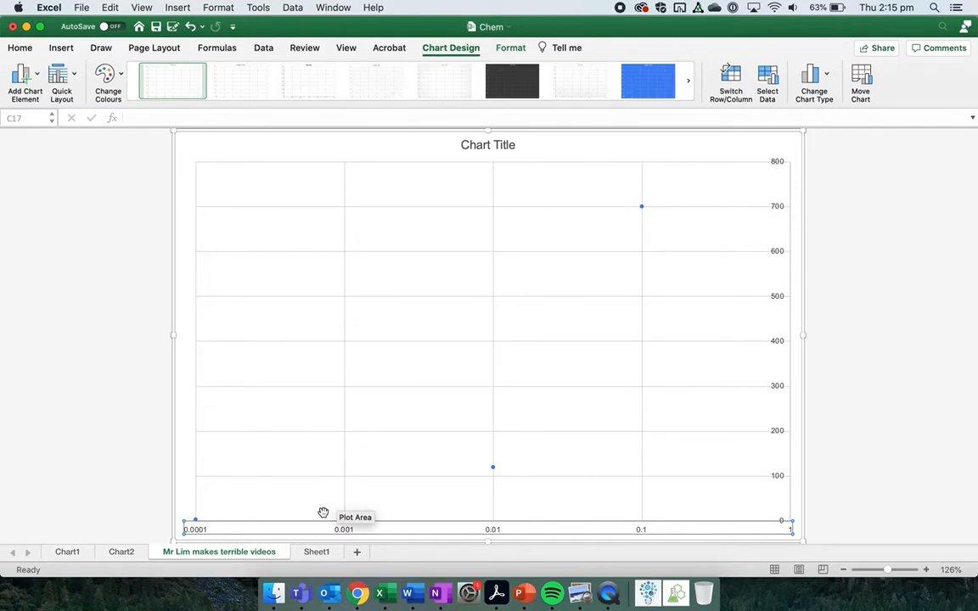
Step: Add a linear trendline to the chart's data points and select it
click(36, 77)
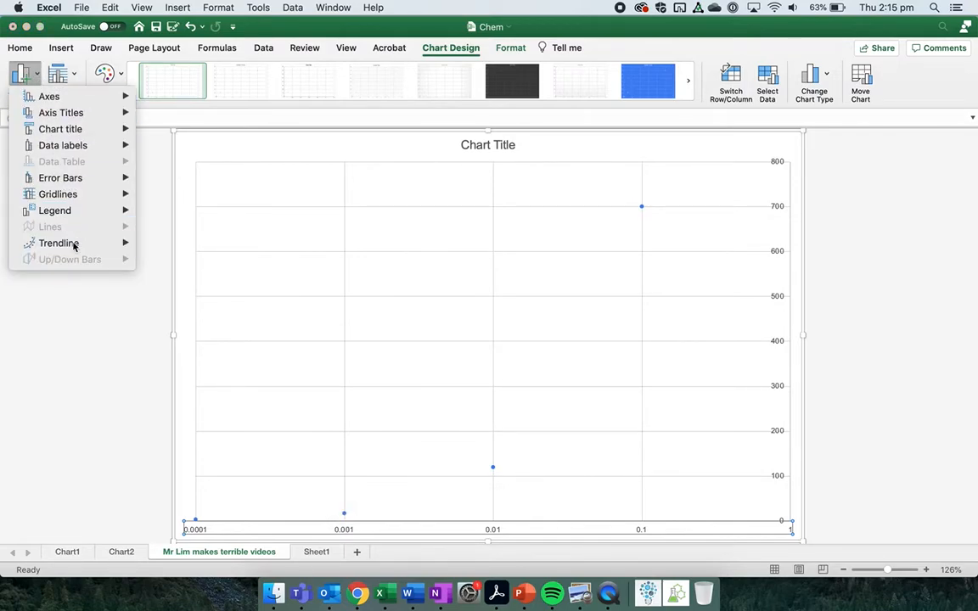
mouse_move(74, 245)
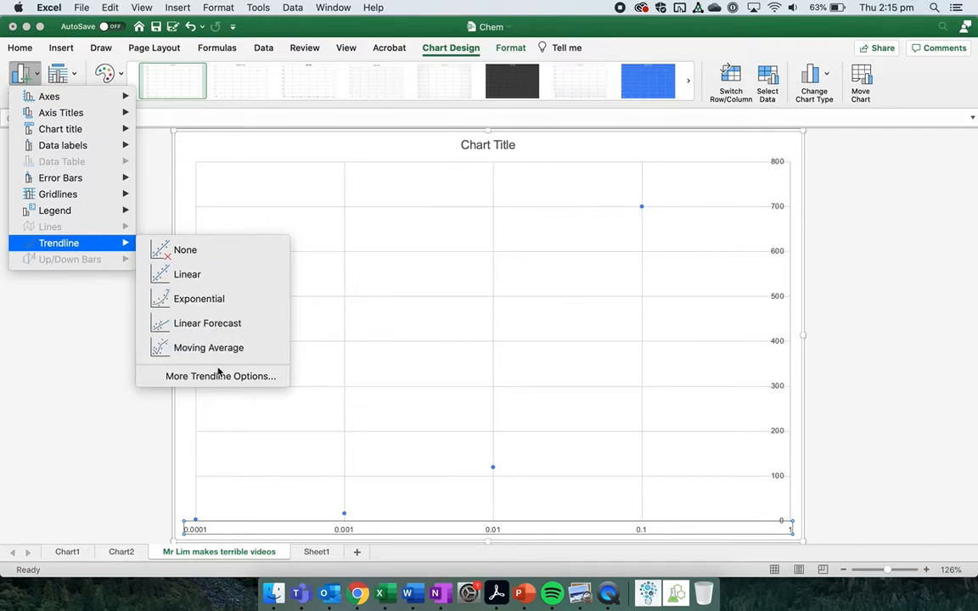
click(206, 276)
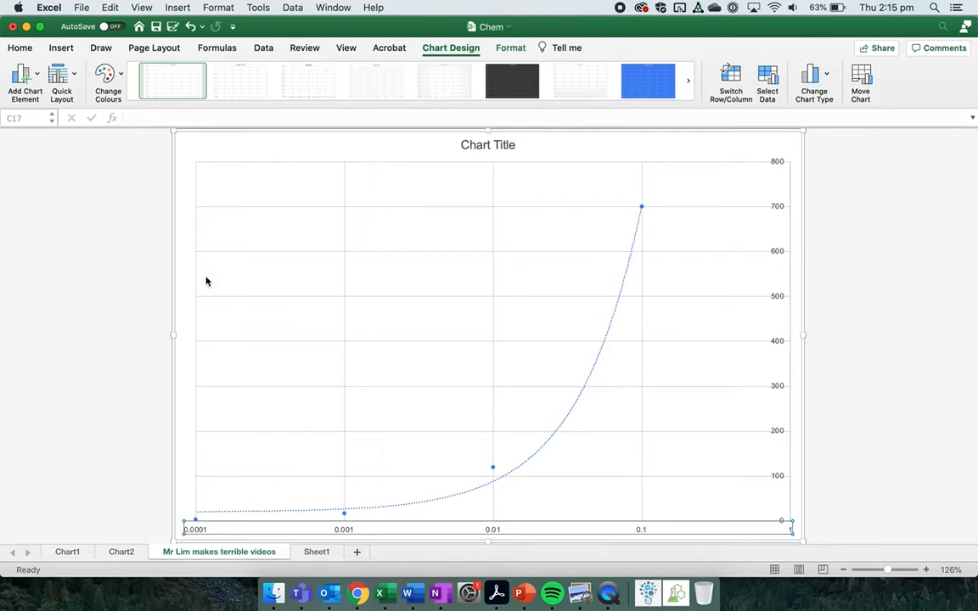
click(571, 413)
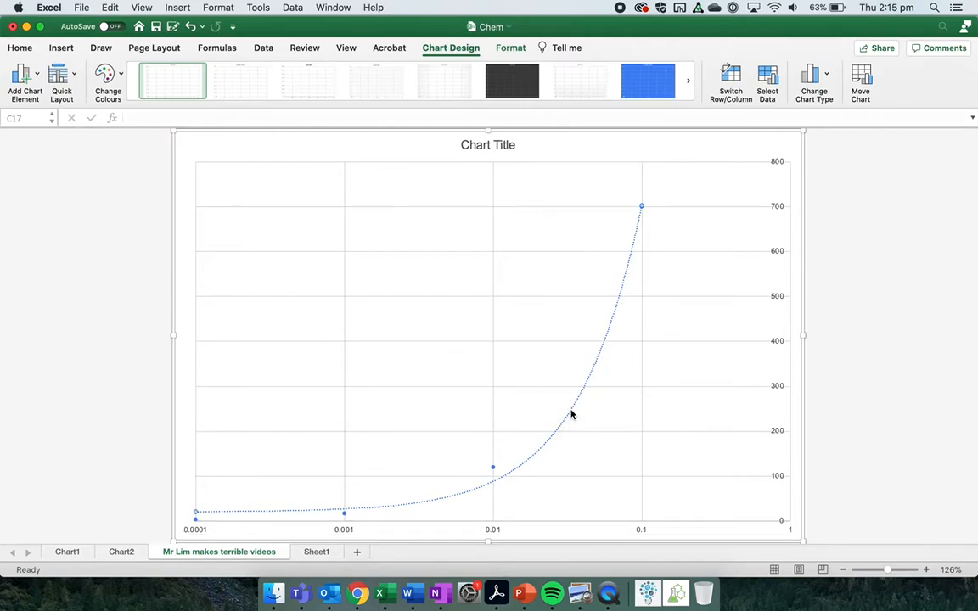
Step: Try a logarithmic fit for the chart's trendline, then restore the linear fit and close the trendline formatting
right_click(571, 413)
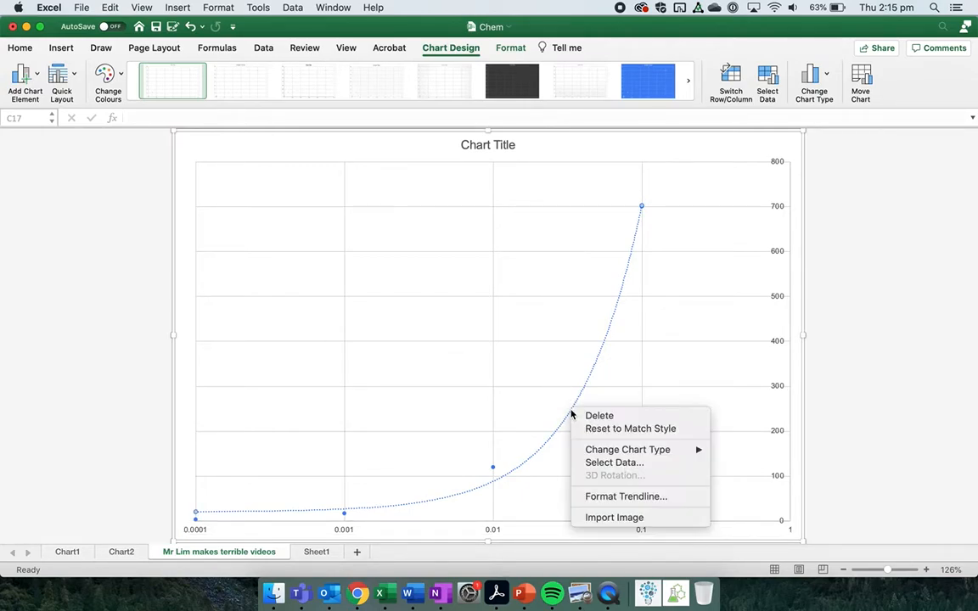
click(605, 499)
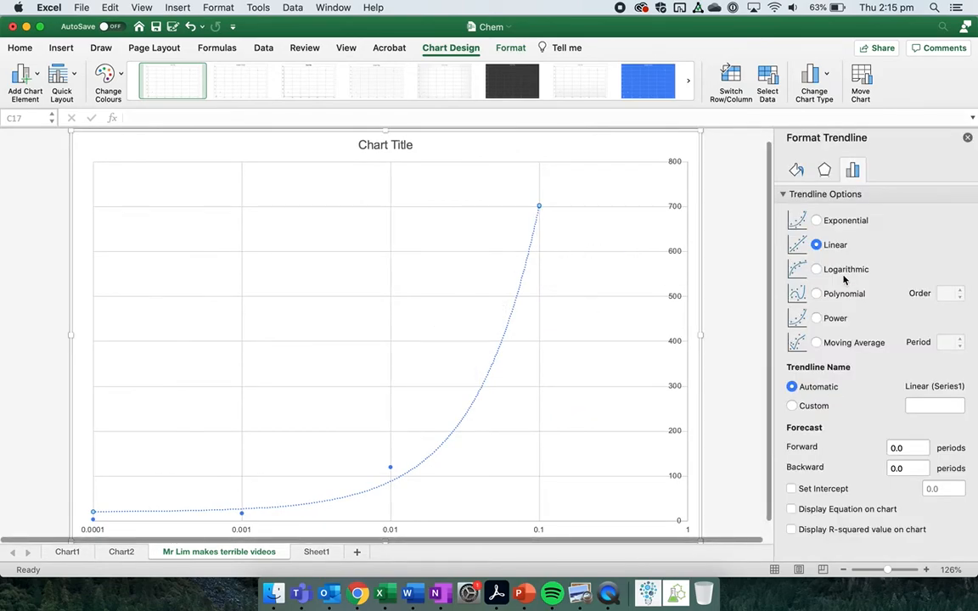
click(816, 270)
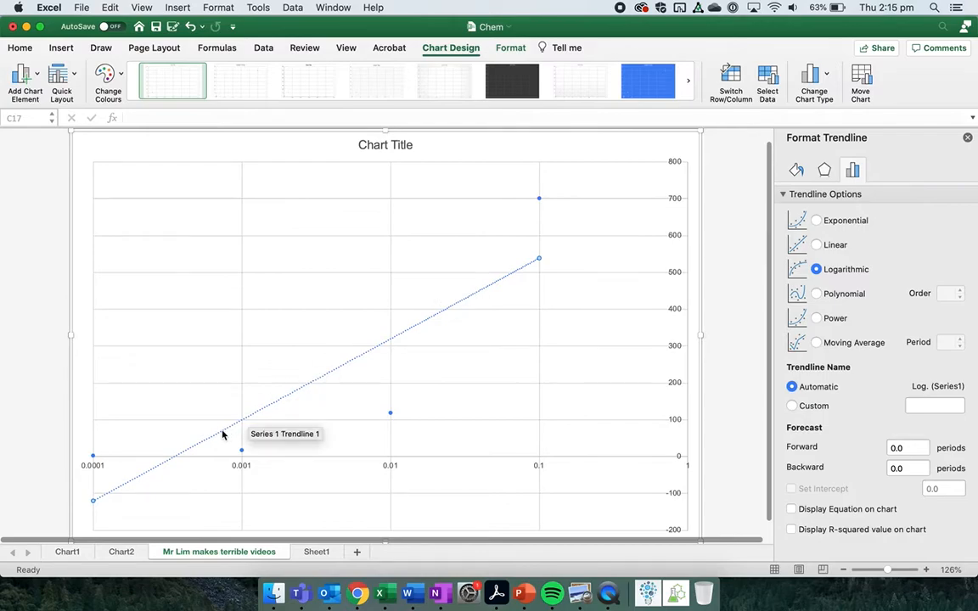
click(816, 245)
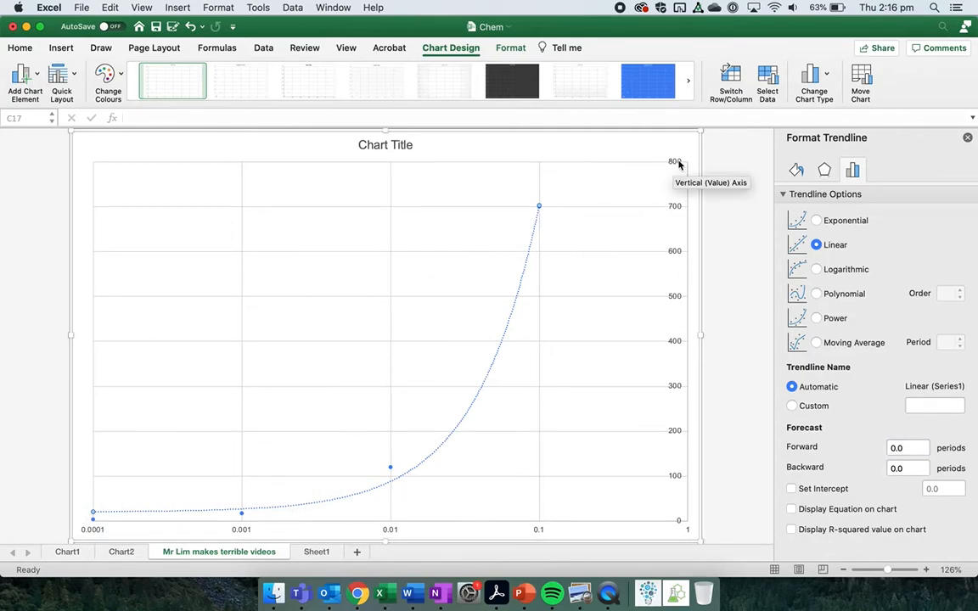
click(967, 139)
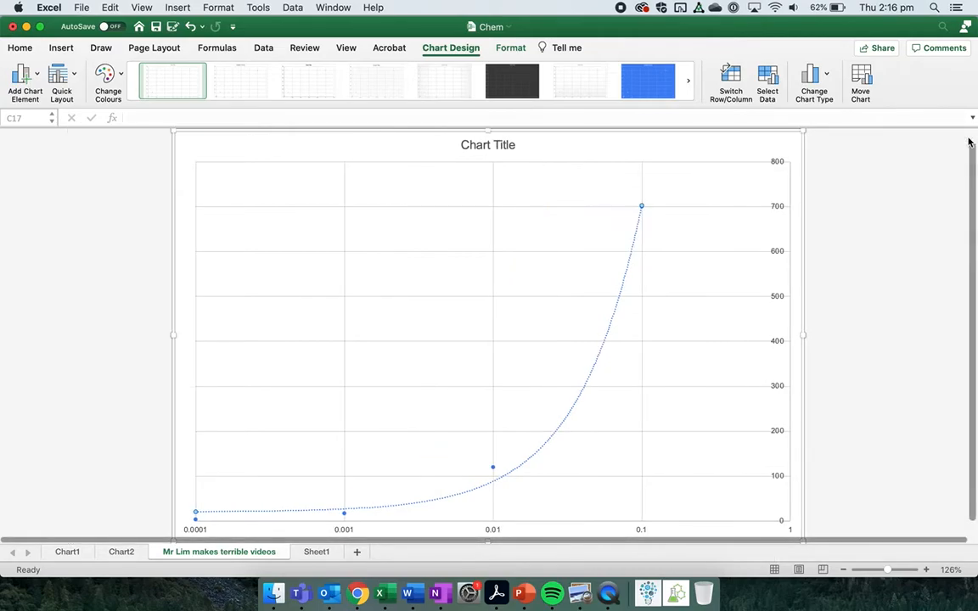
click(36, 76)
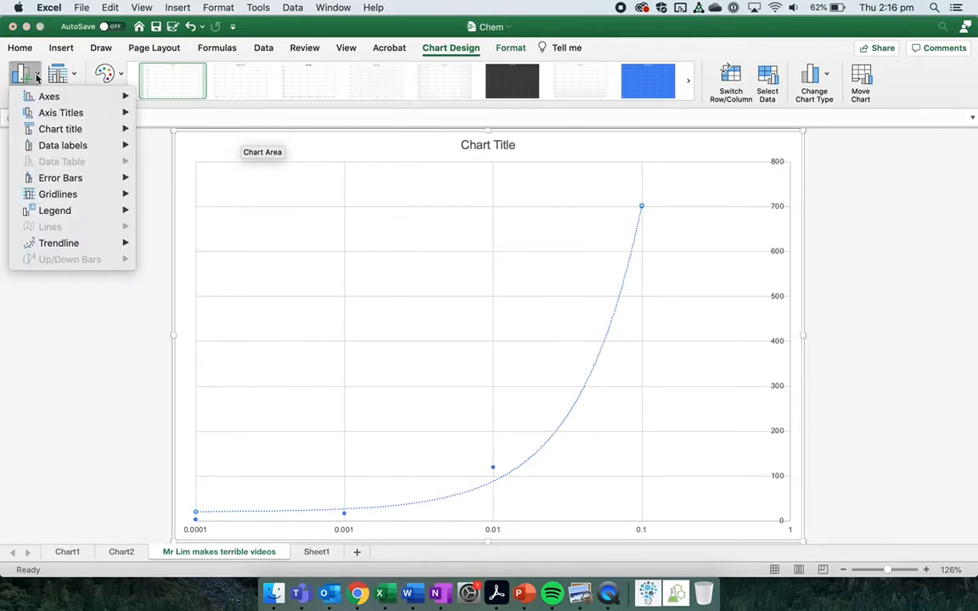
mouse_move(74, 242)
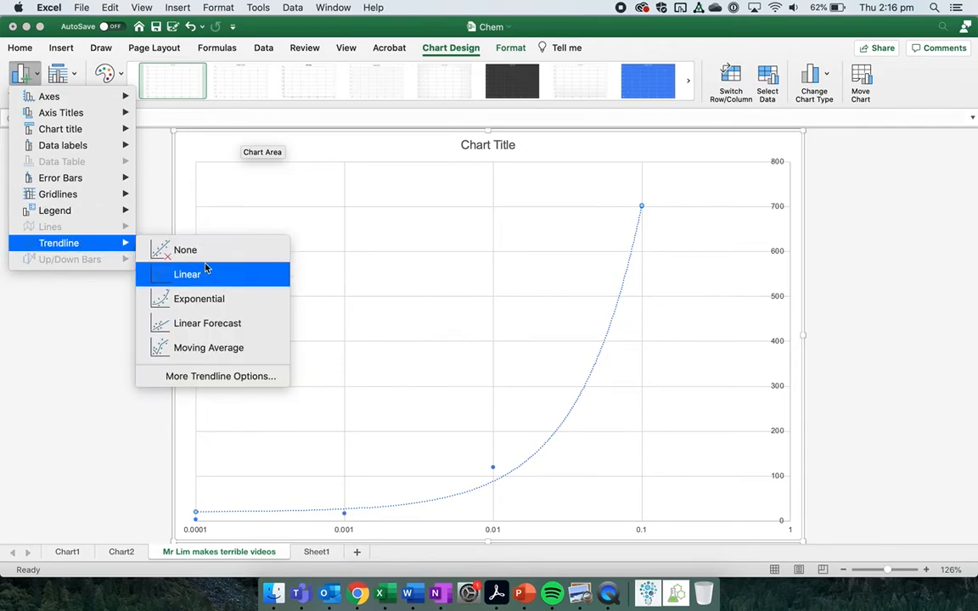
click(15, 387)
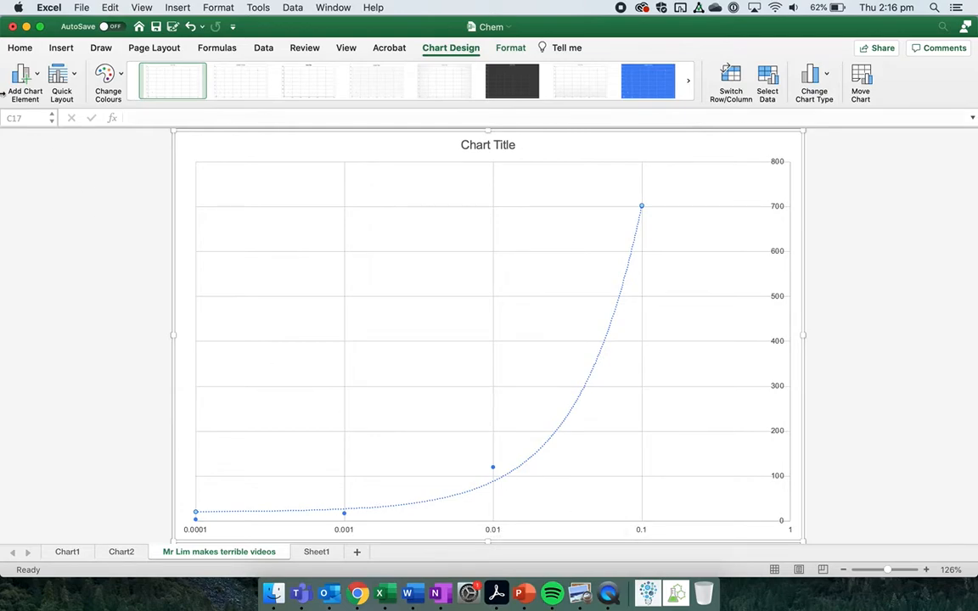
Step: Add primary minor horizontal and primary minor vertical gridlines to the chart
click(32, 85)
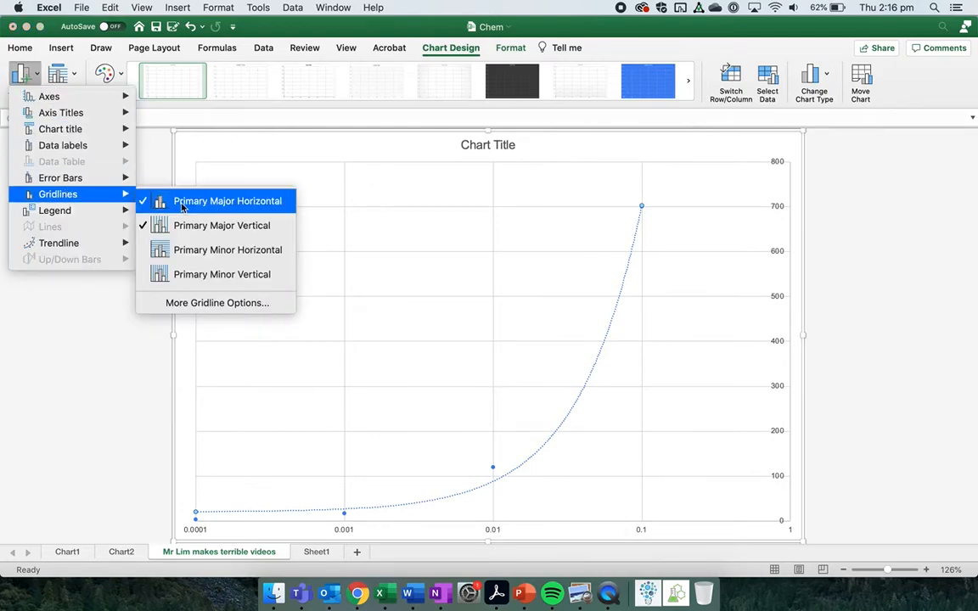
mouse_move(83, 182)
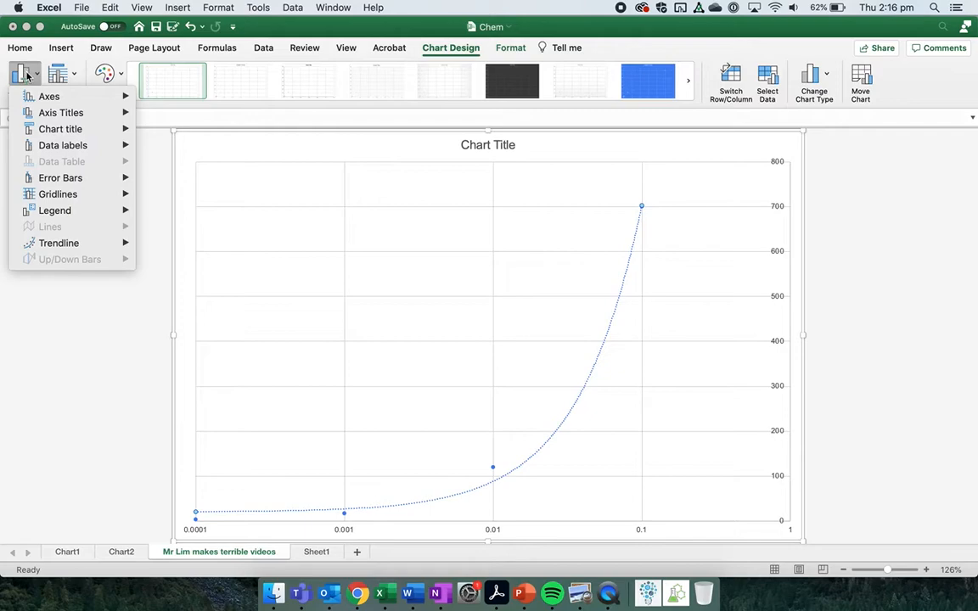
mouse_move(123, 195)
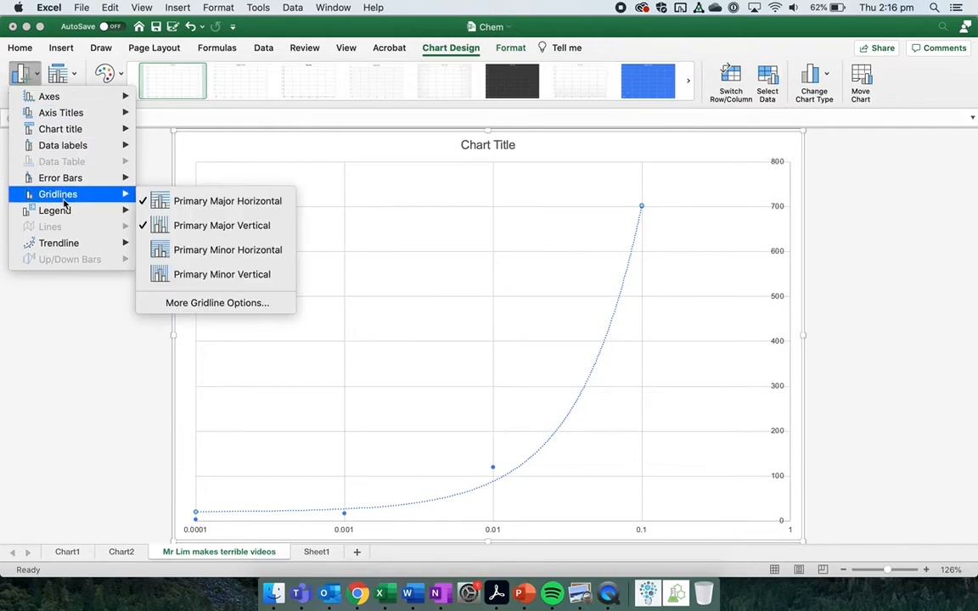
click(196, 250)
click(21, 74)
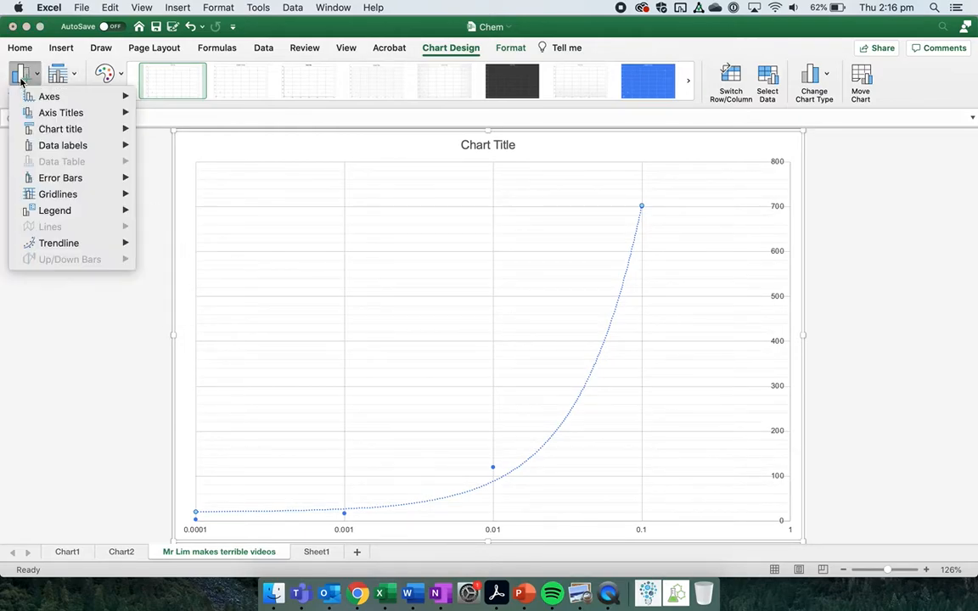
mouse_move(71, 213)
mouse_move(96, 195)
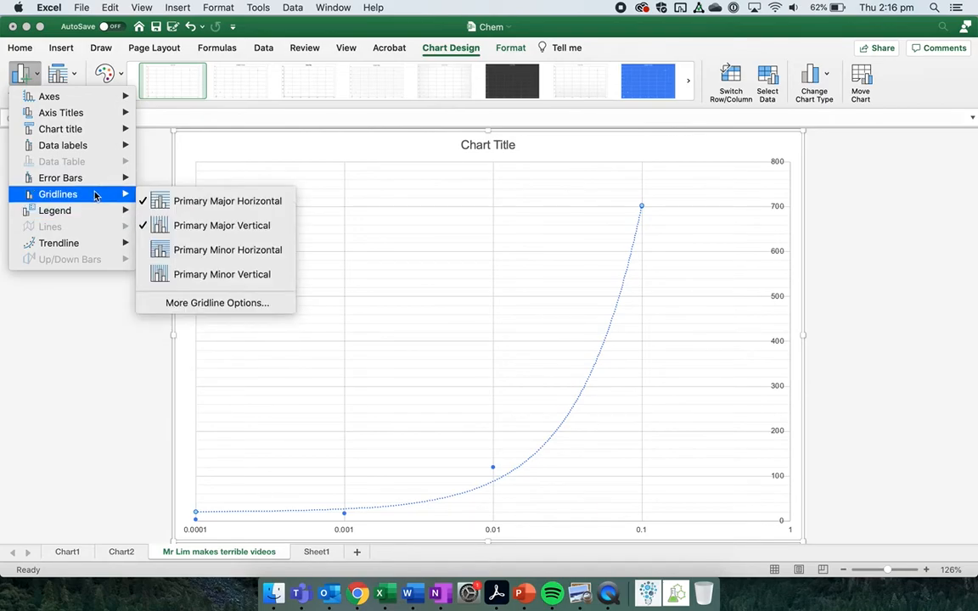
click(189, 279)
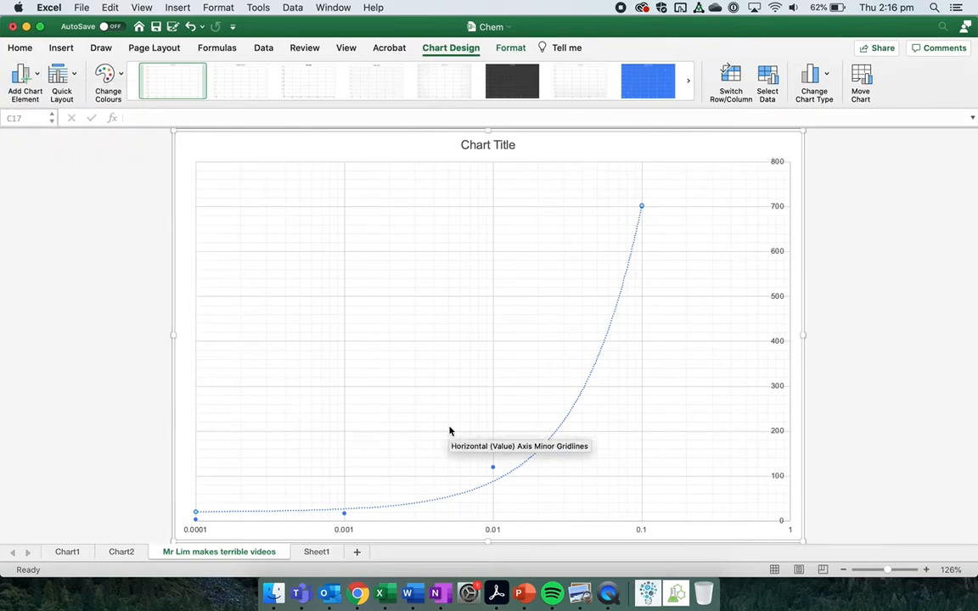
Step: Zoom the chart sheet to 256% and examine the trendline against the gridlines between concentrations 0.001 and 1
scroll(450, 430, up, 3)
scroll(449, 430, up, 1)
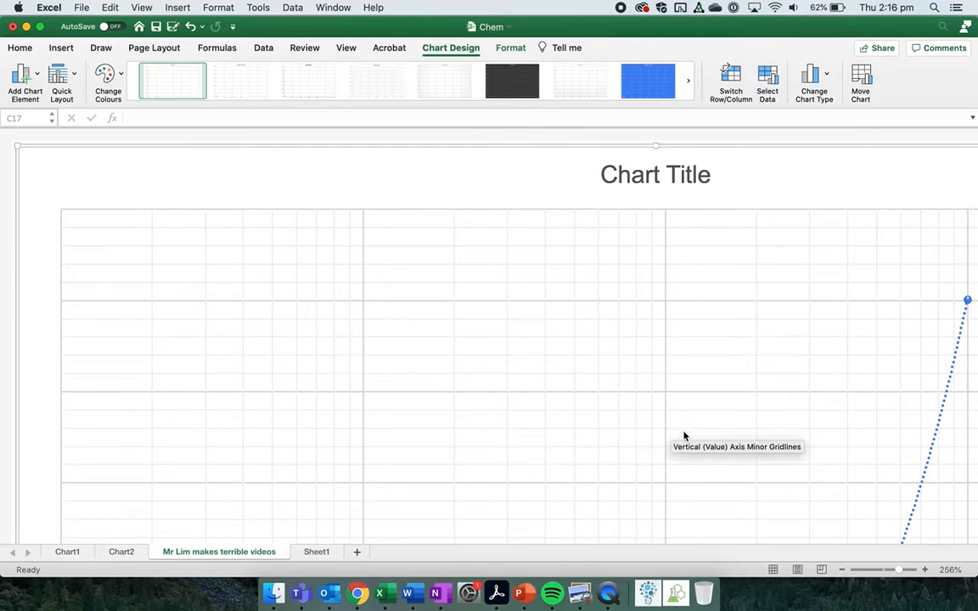
scroll(683, 436, down, 3)
scroll(683, 437, down, 5)
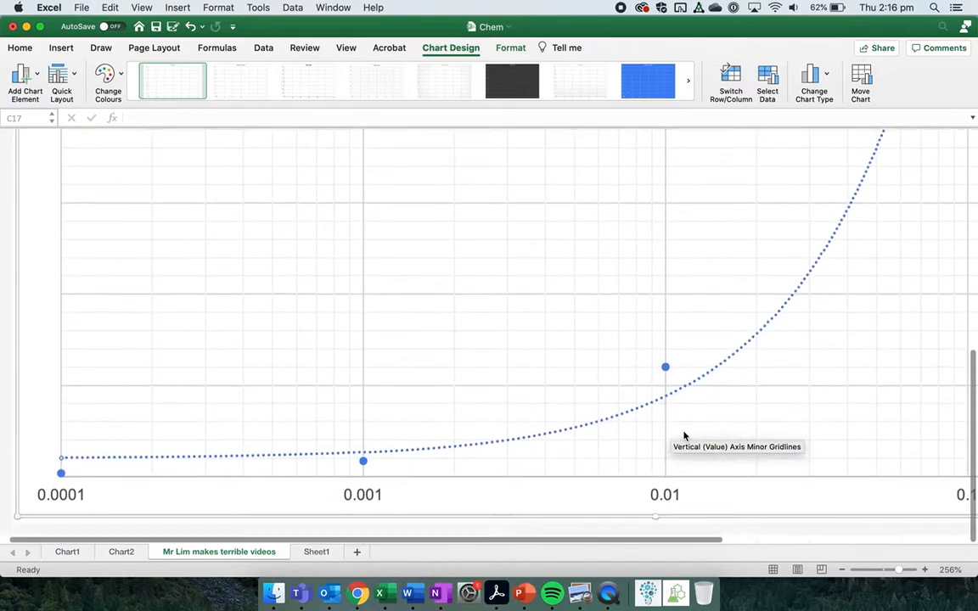
scroll(684, 436, right, 5)
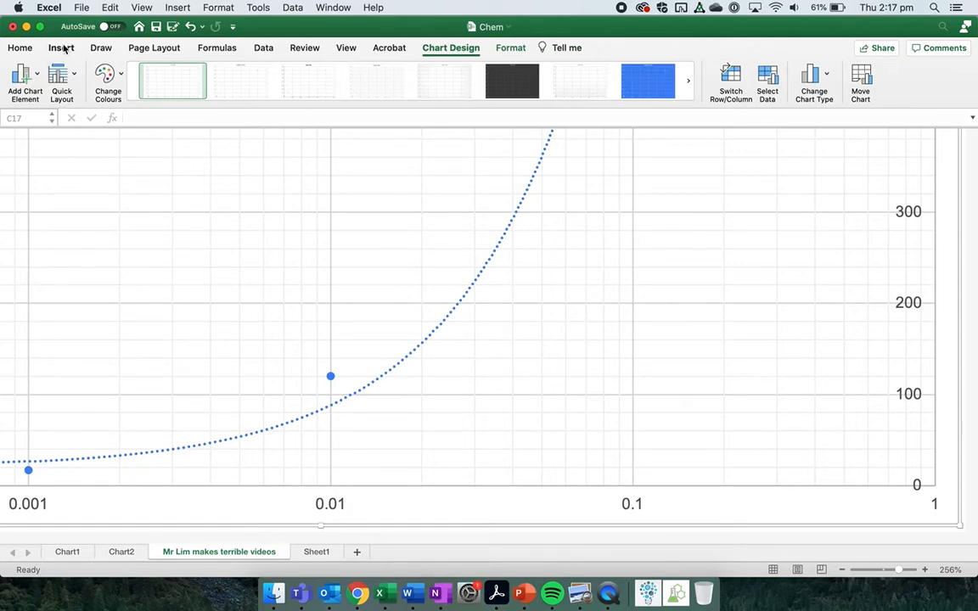
click(62, 49)
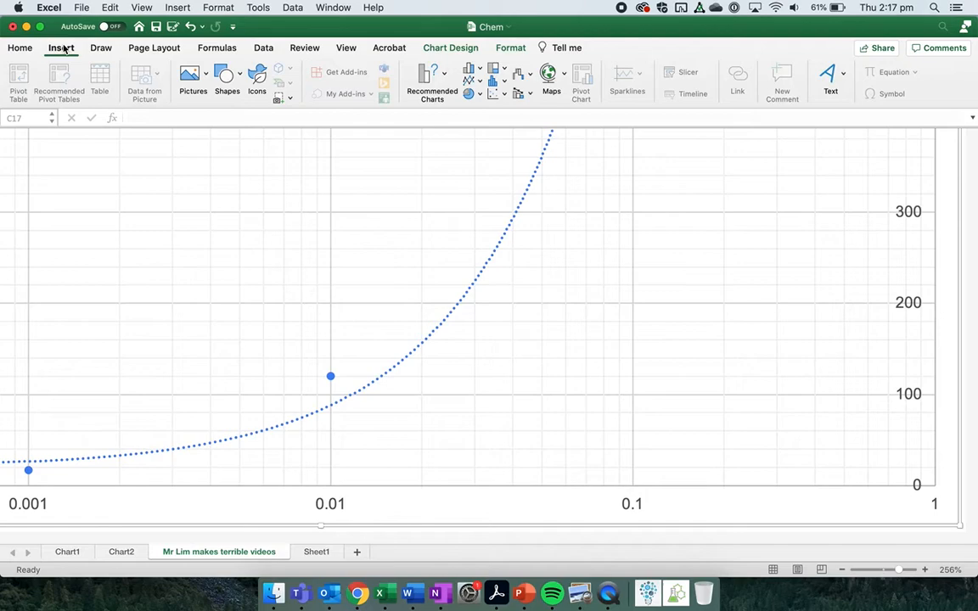
click(224, 75)
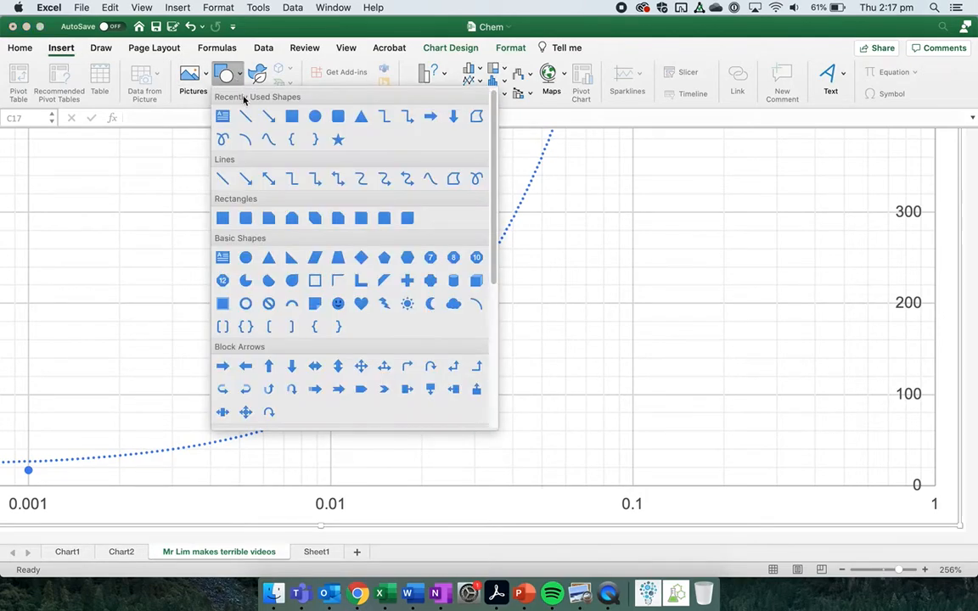
click(245, 115)
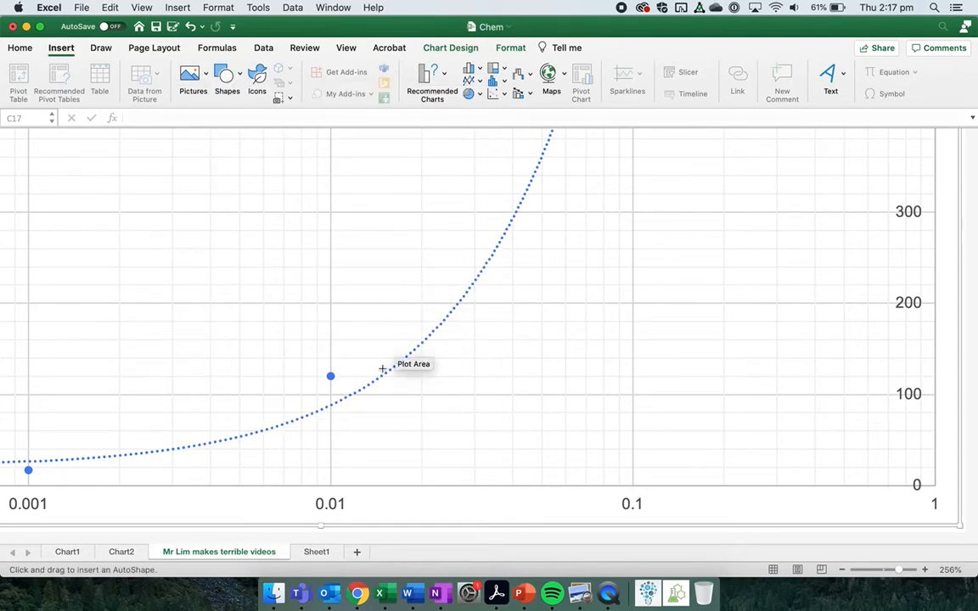
Step: Look up the phosphoric acid conductivity in cell D21 of Sheet1, undoing the stray line placed on that sheet
click(312, 552)
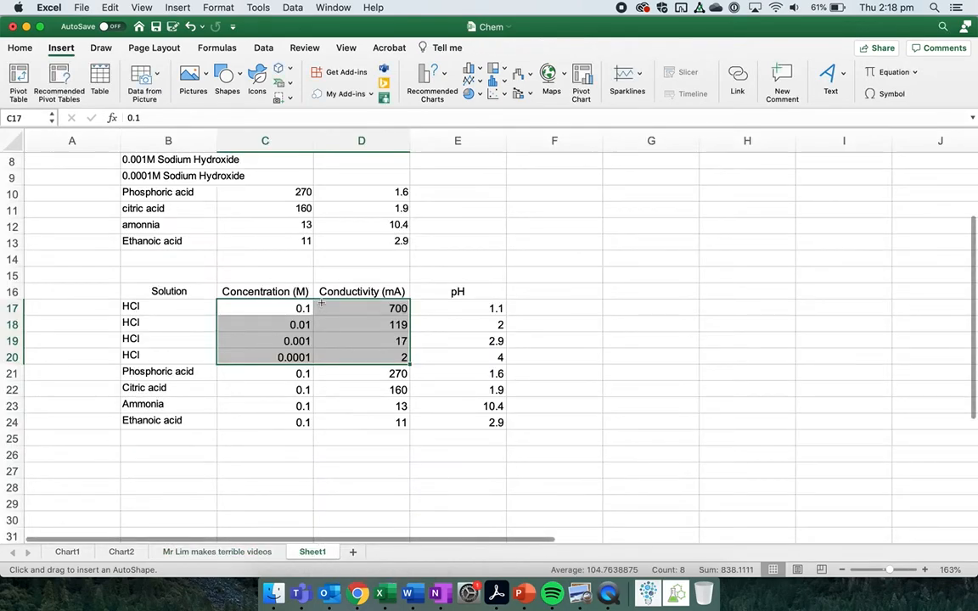
click(371, 374)
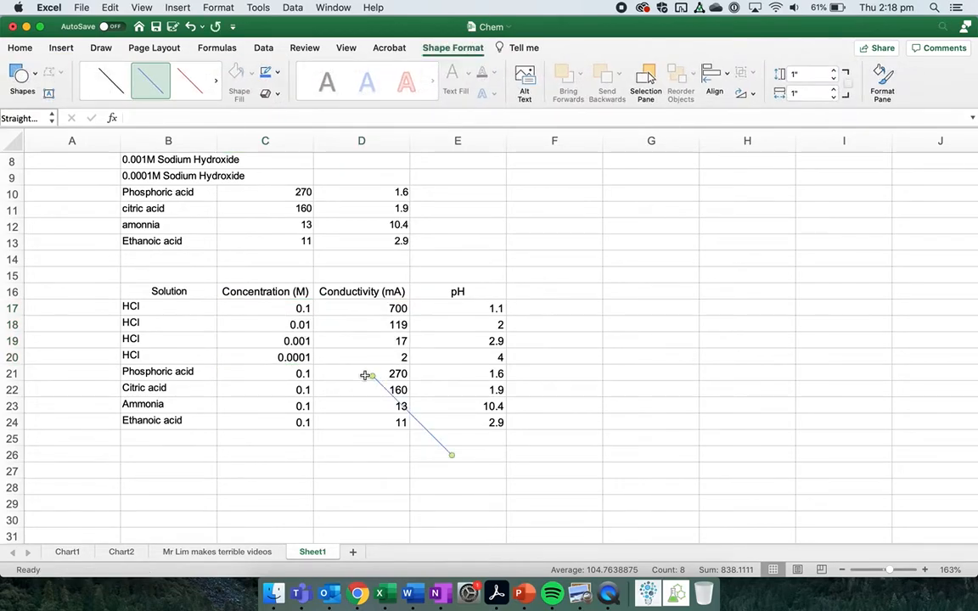
key(ctrl+z)
click(367, 374)
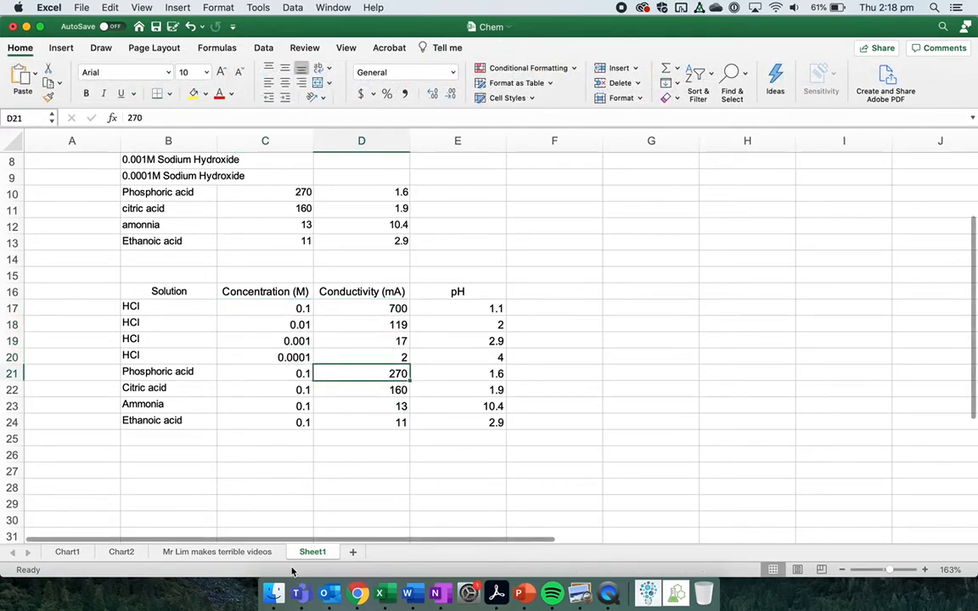
Step: Return to the HCl chart sheet and draw a straight line about 2.24" wide from about 270 on the vertical axis toward the trendline
click(253, 554)
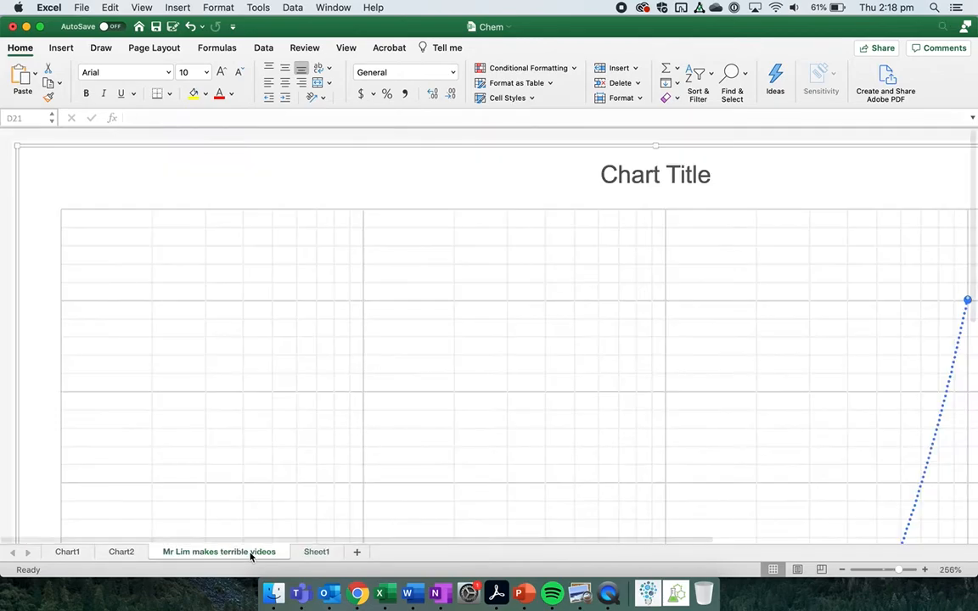
scroll(729, 343, right, 10)
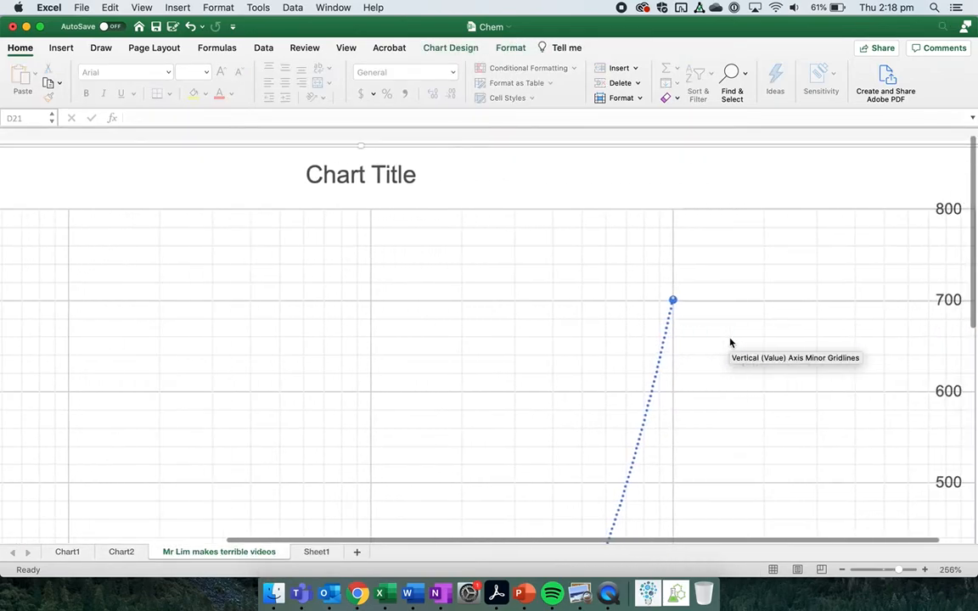
scroll(730, 342, down, 10)
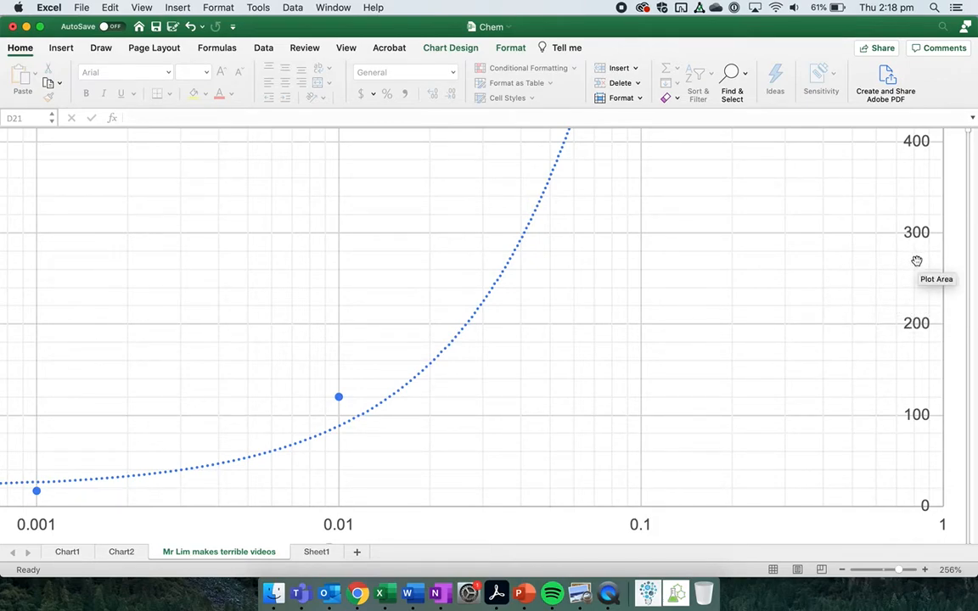
click(61, 48)
click(225, 75)
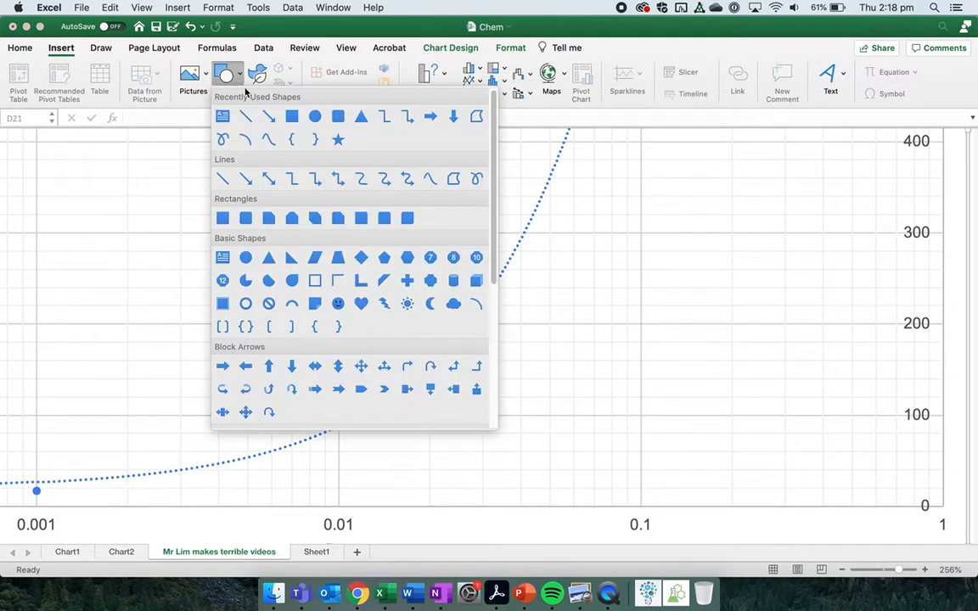
click(246, 123)
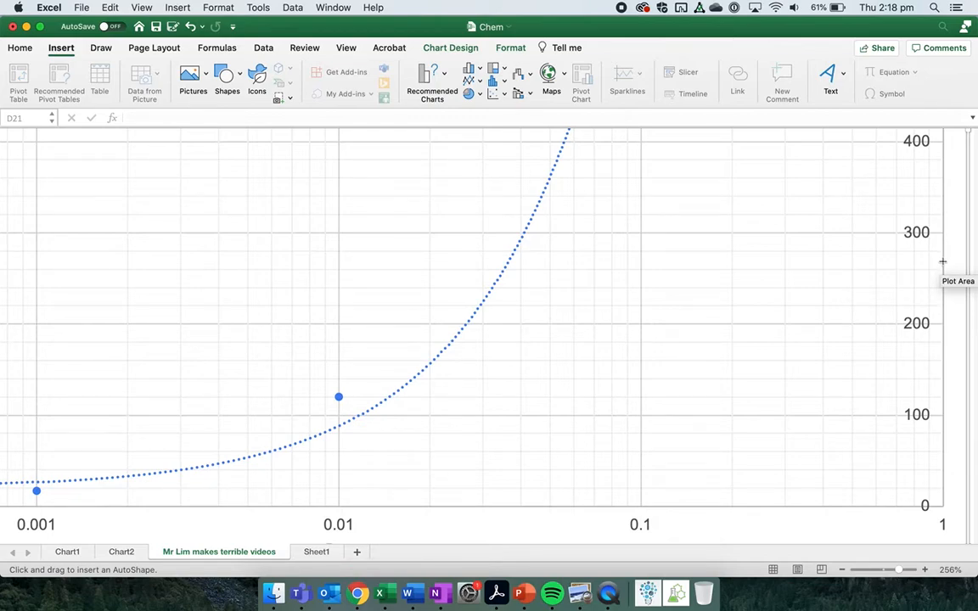
drag(941, 263, 662, 334)
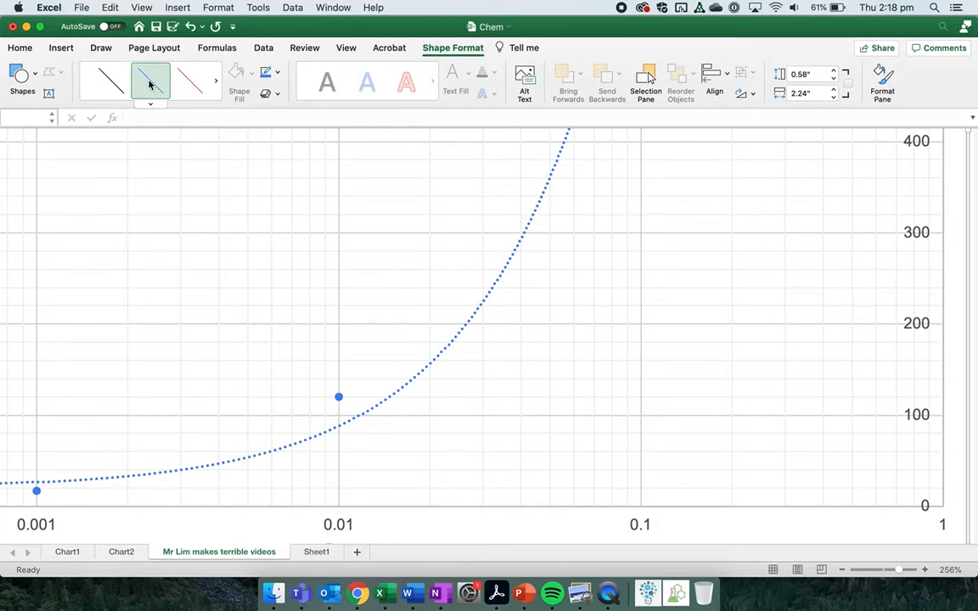
Step: Try another straight line, about 2.84" wide and 0.91" high, starting from about 270 on the vertical axis
click(19, 75)
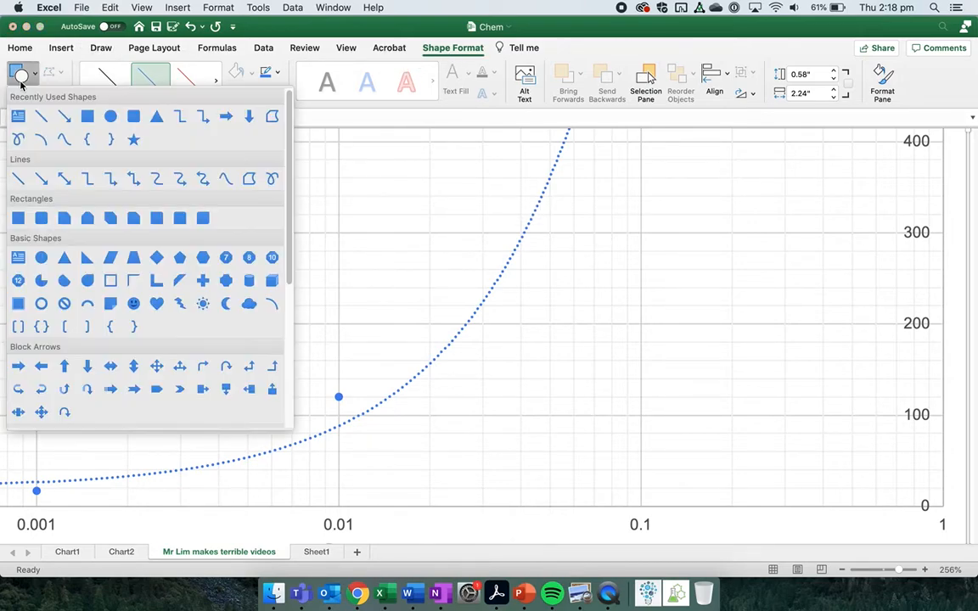
click(39, 112)
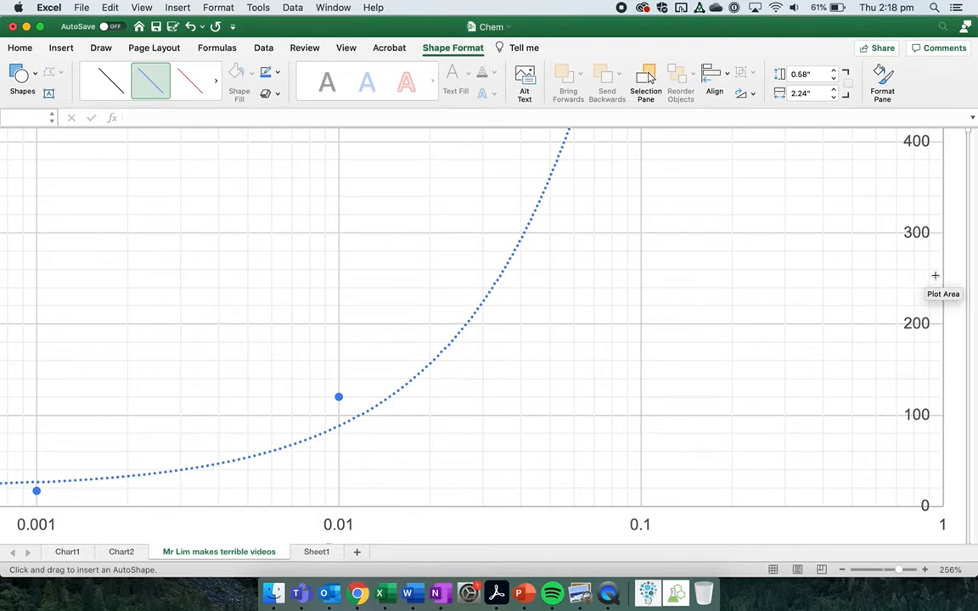
mouse_move(941, 260)
mouse_down()
mouse_move(657, 252)
mouse_move(618, 284)
mouse_move(590, 357)
mouse_up()
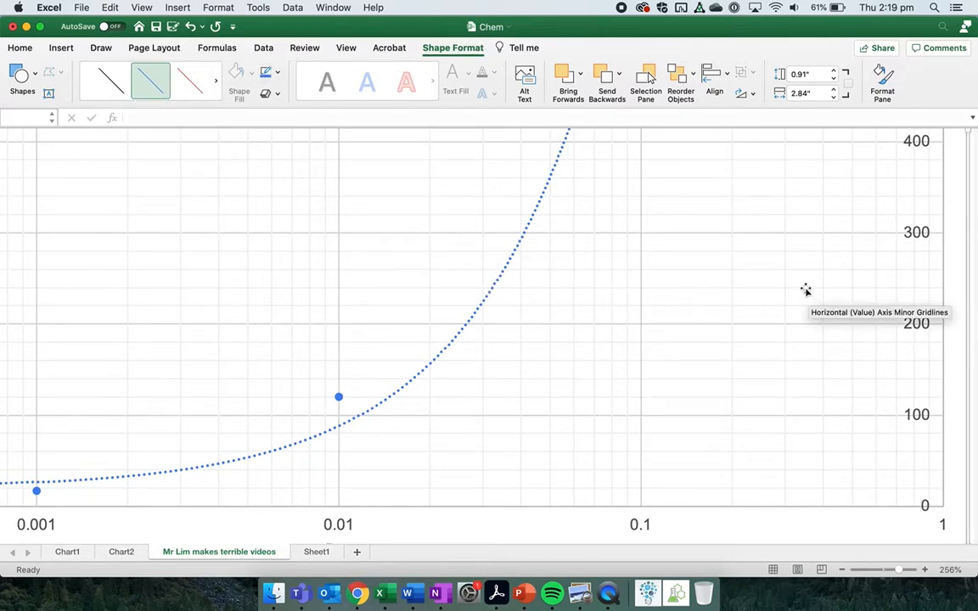
Step: Try an arrow line about 2.08" wide and 0.17" high, from about 260 on the vertical axis toward the trendline
click(20, 75)
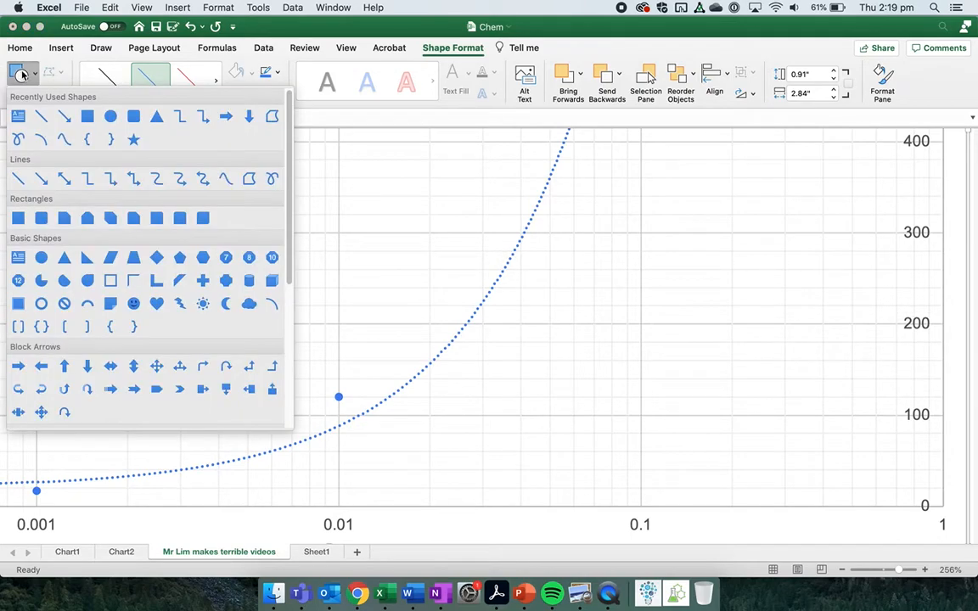
click(66, 117)
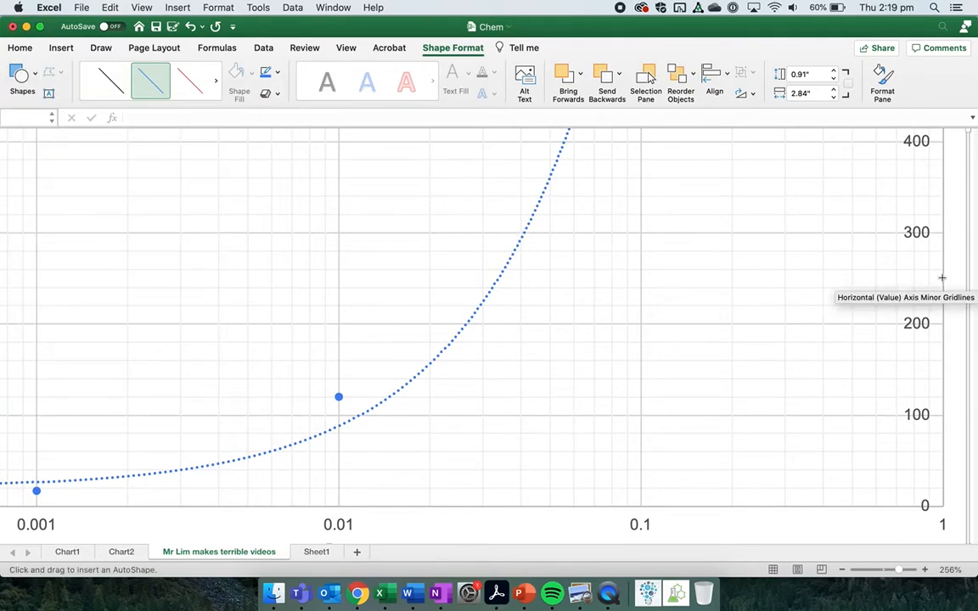
drag(940, 270, 681, 247)
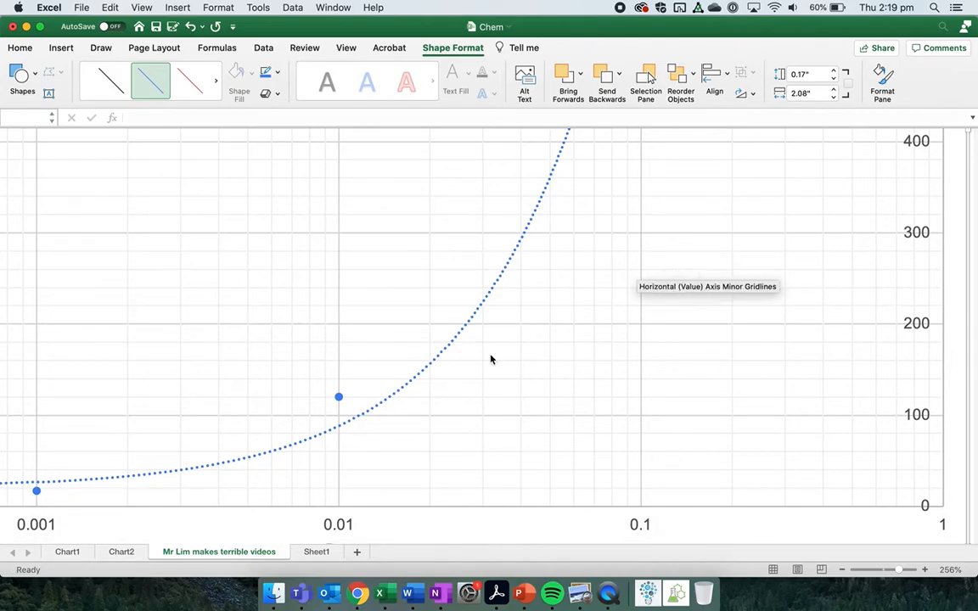
Step: Check the phosphoric acid conductivity on Sheet1 again and remove the stray arrow line from the HCl chart
click(307, 552)
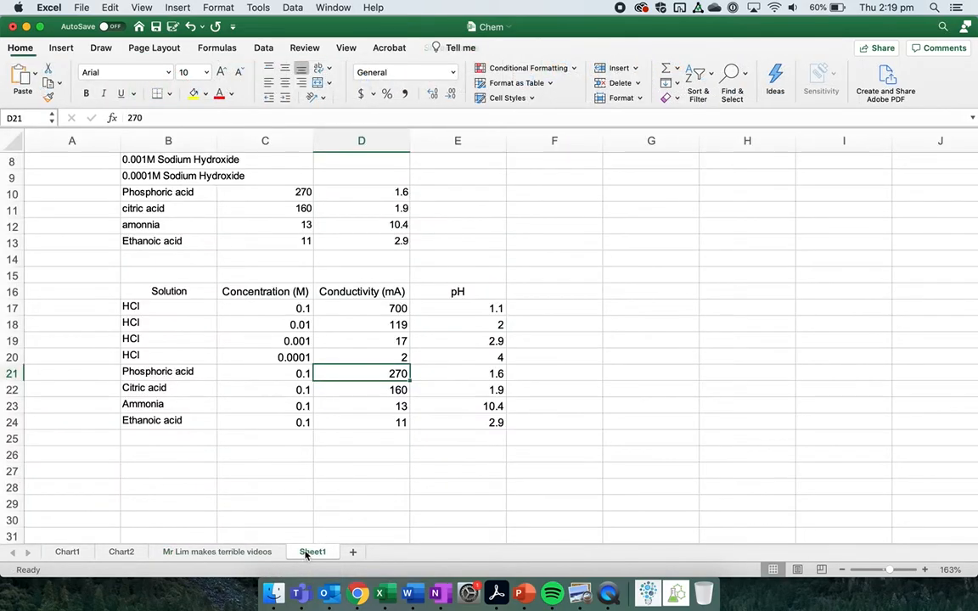
click(251, 552)
scroll(737, 371, down, 2)
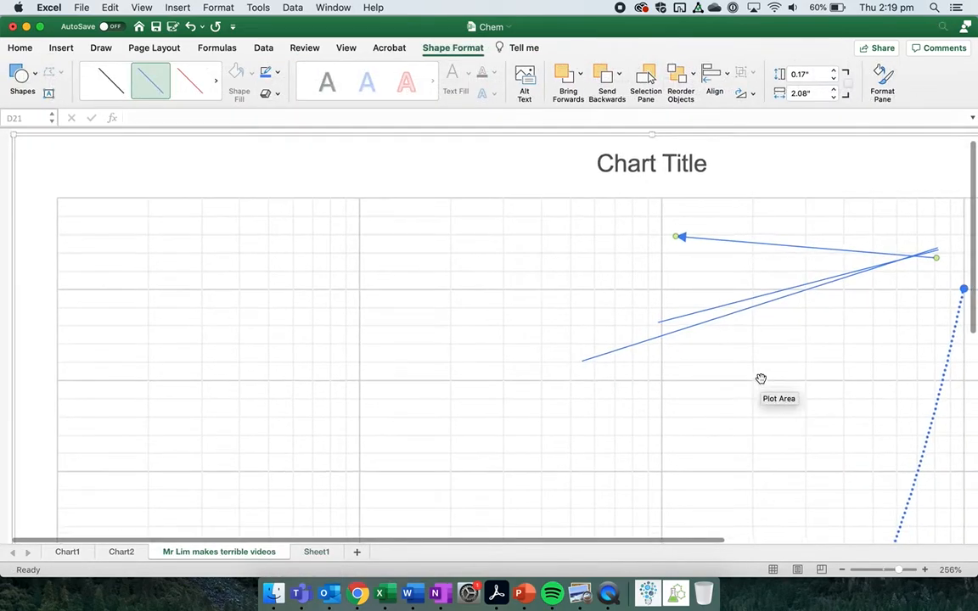
scroll(761, 379, right, 3)
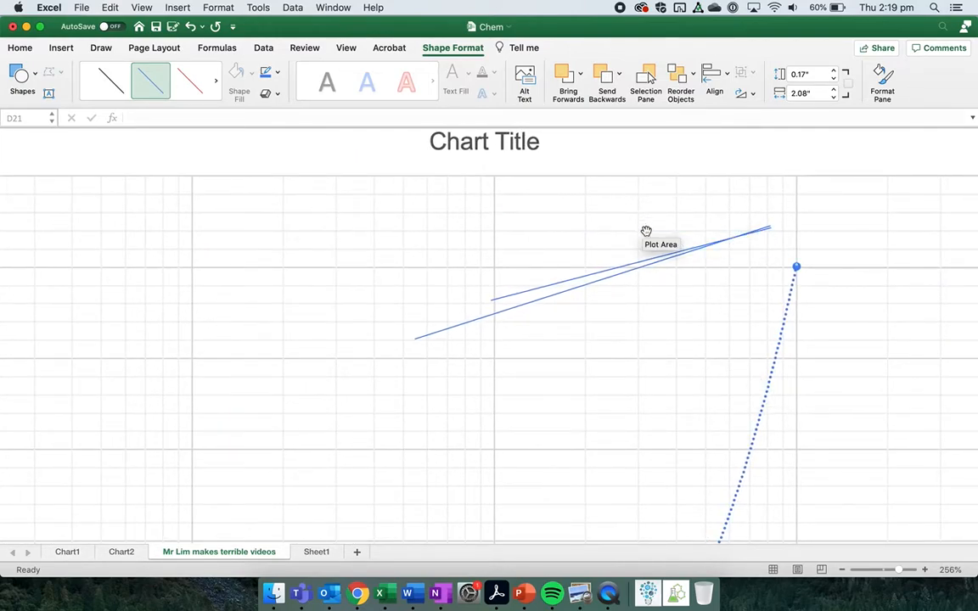
Step: Delete the vertical minor gridlines from the HCl chart
click(654, 269)
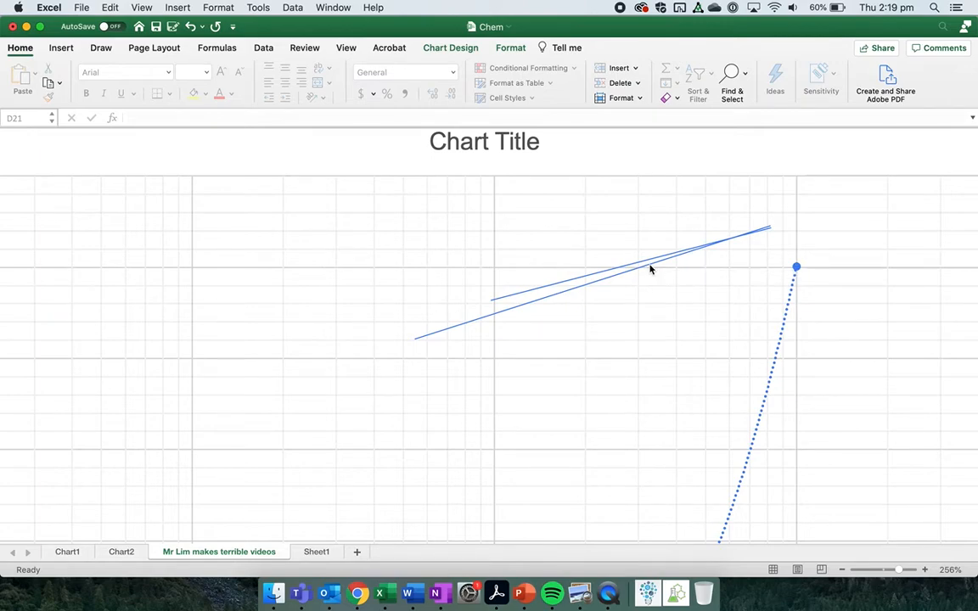
key(Delete)
click(636, 269)
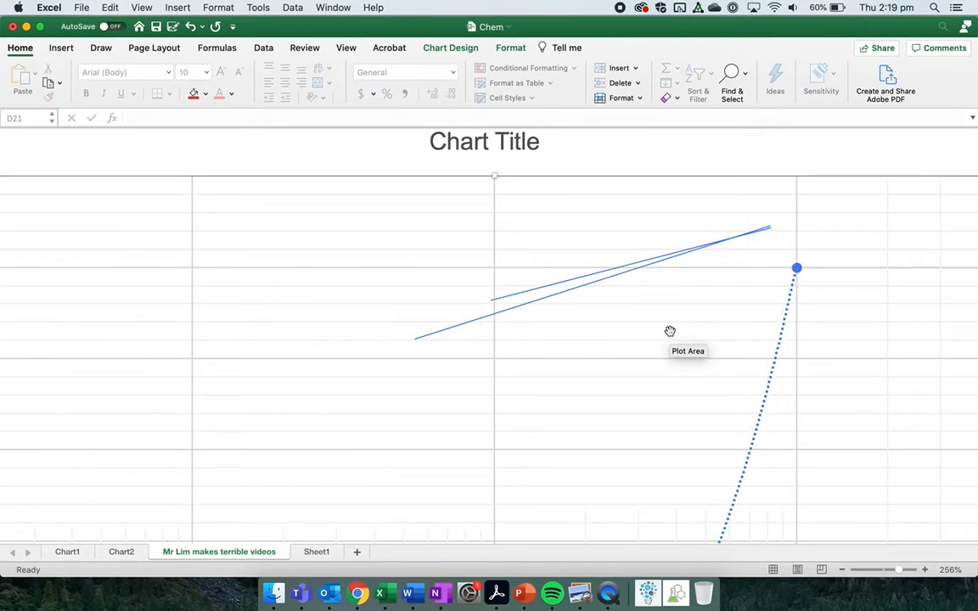
Step: Draw a horizontal straight line about 3.89" wide from the vertical axis across the trendline, at the 300 gridline
scroll(670, 331, left, 3)
scroll(669, 331, up, 1)
scroll(670, 331, right, 4)
scroll(670, 331, down, 5)
scroll(669, 336, up, 3)
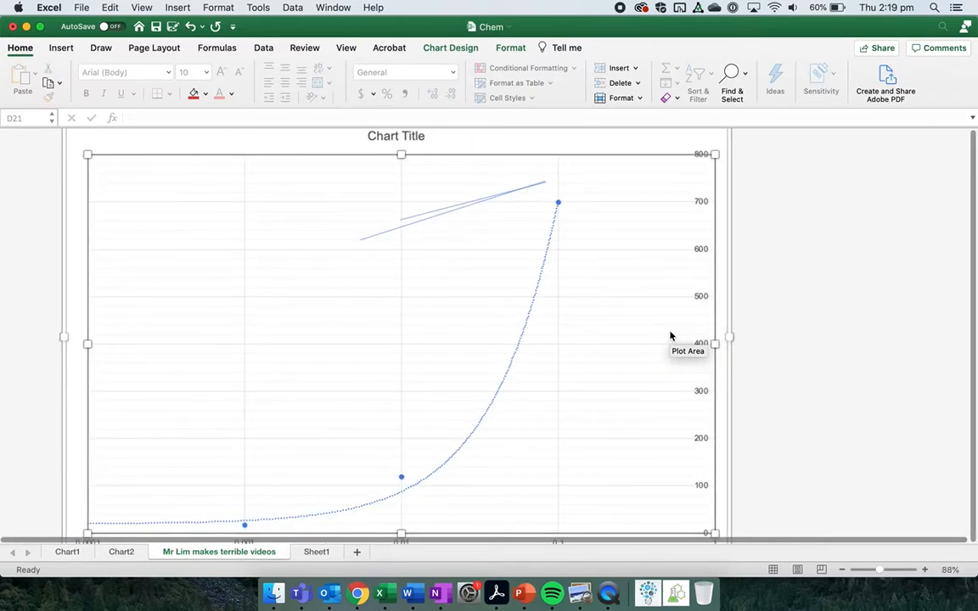
scroll(669, 337, up, 3)
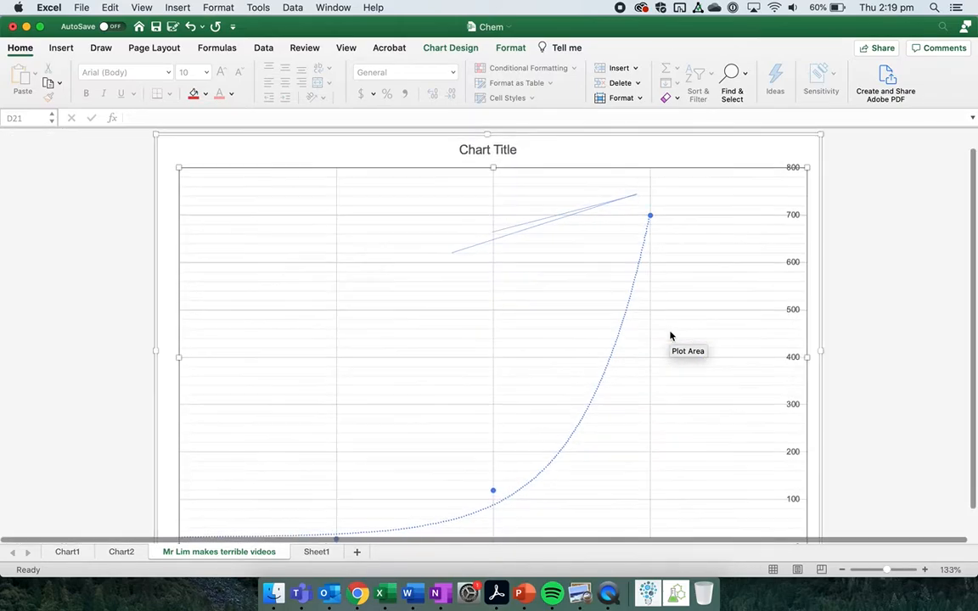
click(59, 49)
click(239, 81)
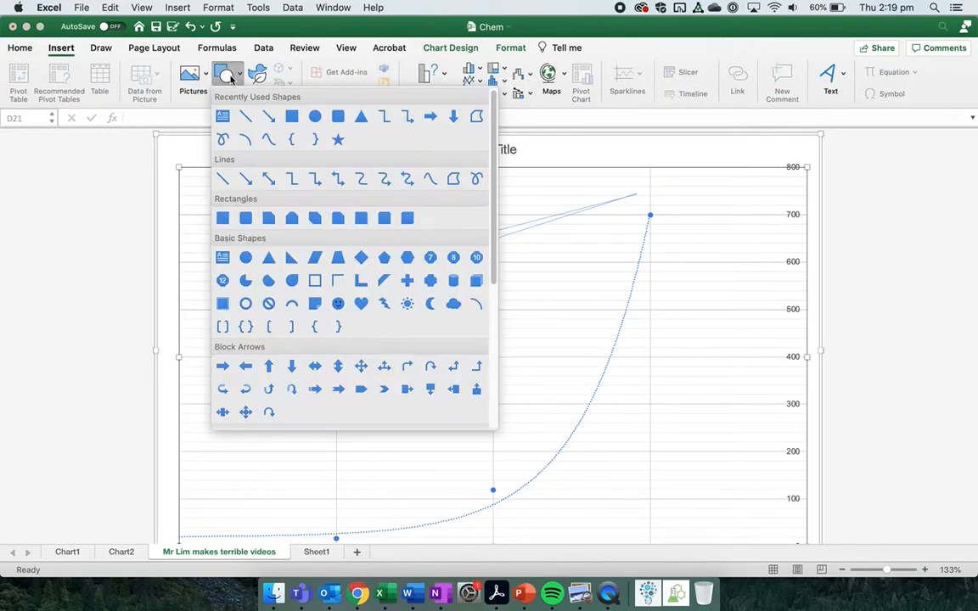
click(220, 118)
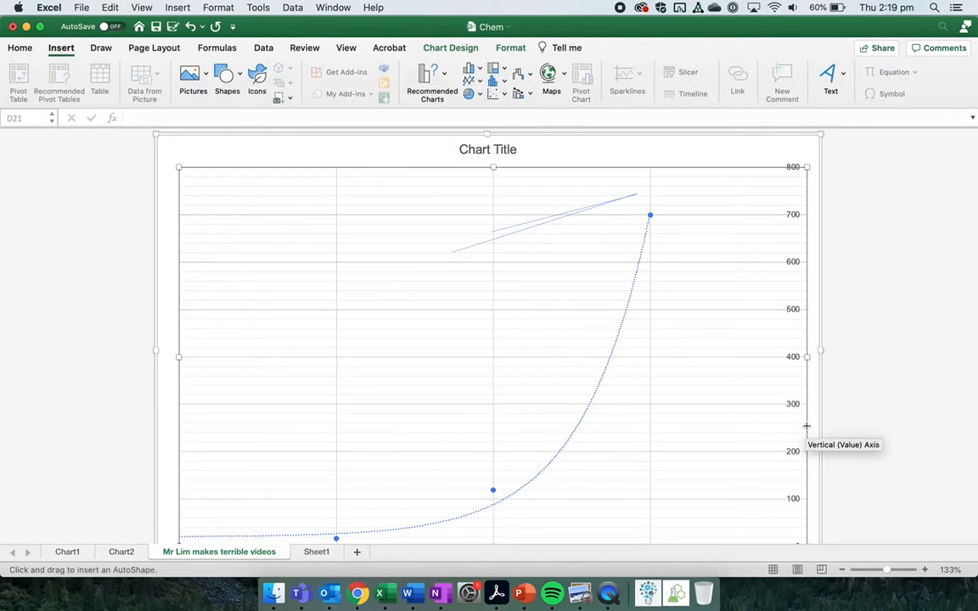
scroll(806, 416, down, 1)
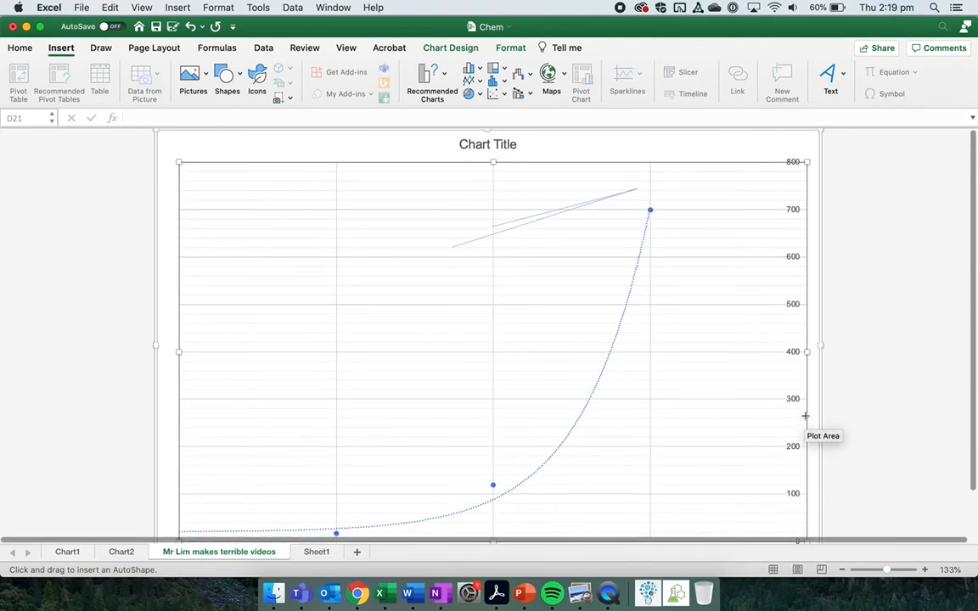
mouse_move(806, 414)
mouse_down()
mouse_move(702, 402)
mouse_move(672, 416)
mouse_move(577, 413)
mouse_move(634, 352)
mouse_move(598, 444)
mouse_move(608, 460)
mouse_move(607, 349)
mouse_move(600, 454)
mouse_move(603, 356)
mouse_move(596, 418)
mouse_up()
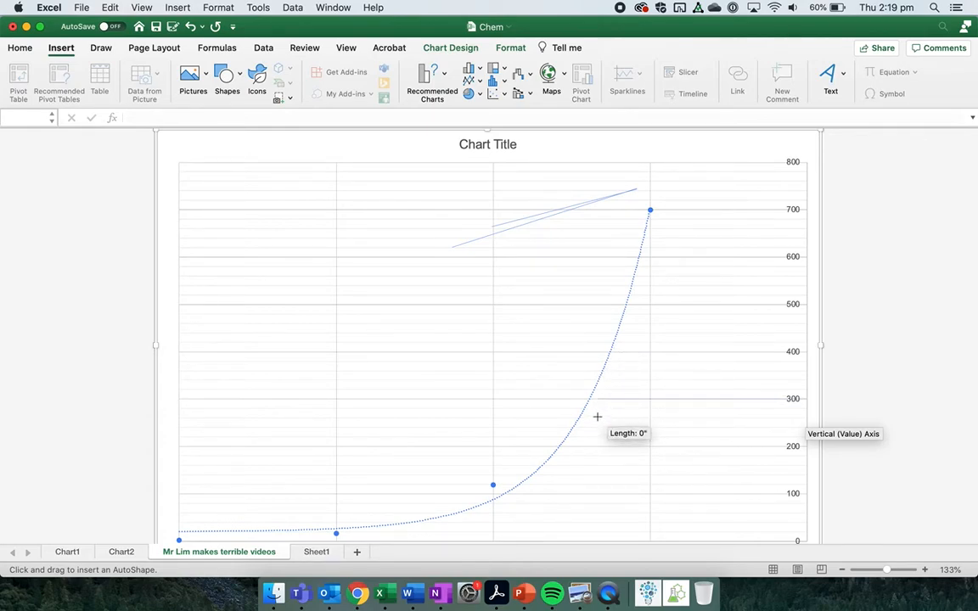
mouse_move(575, 418)
mouse_down()
mouse_move(542, 408)
mouse_move(642, 306)
mouse_move(745, 263)
mouse_move(668, 308)
mouse_move(585, 410)
mouse_move(554, 410)
mouse_up()
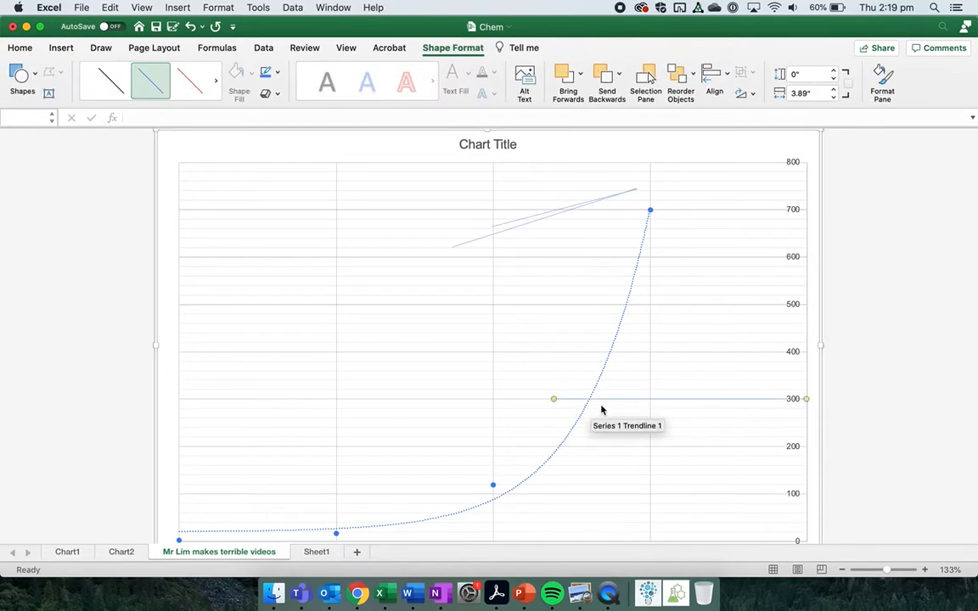
Step: Try to move the horizontal line down from the 300 gridline, undoing the last change
drag(628, 398, 627, 411)
key(super+z)
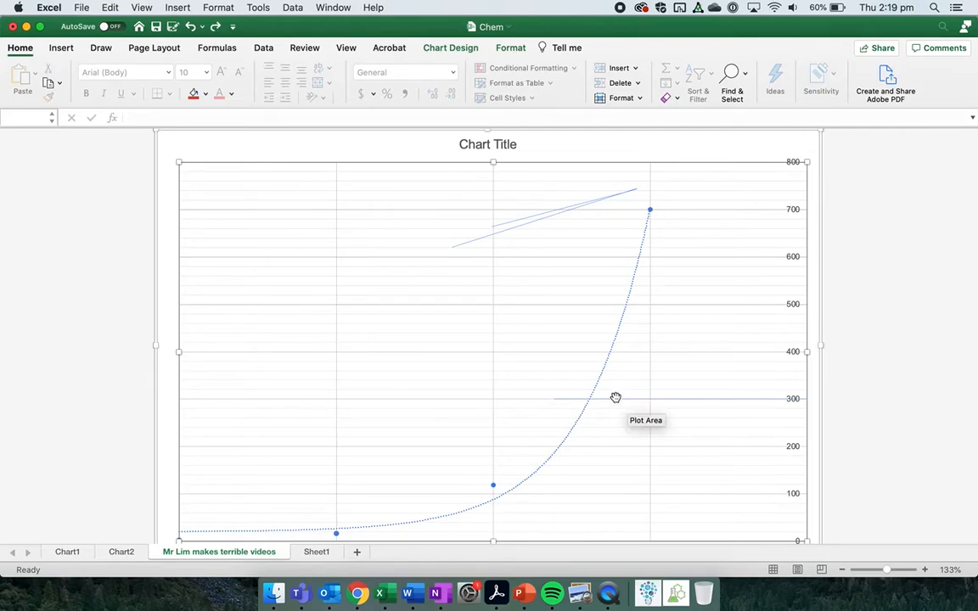
scroll(638, 399, up, 5)
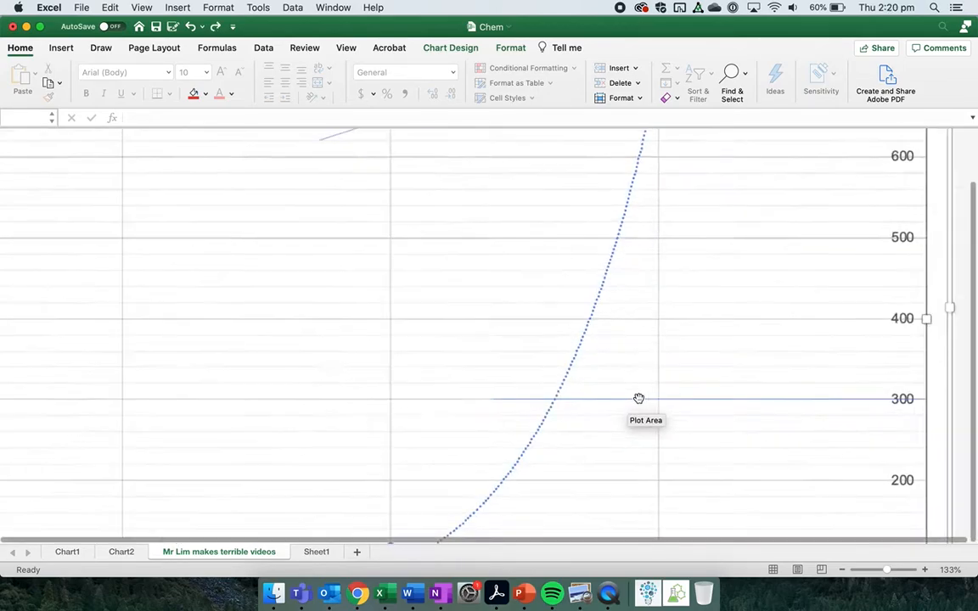
click(626, 403)
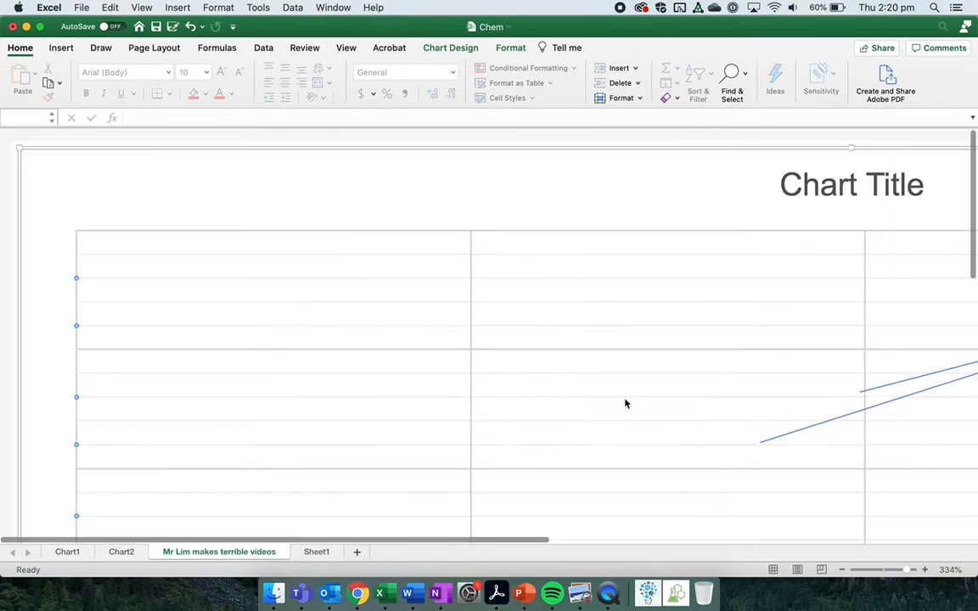
Step: Draw a short straight line about 1.03" wide and 0.03" high, starting near 270 on the vertical axis
scroll(771, 443, right, 10)
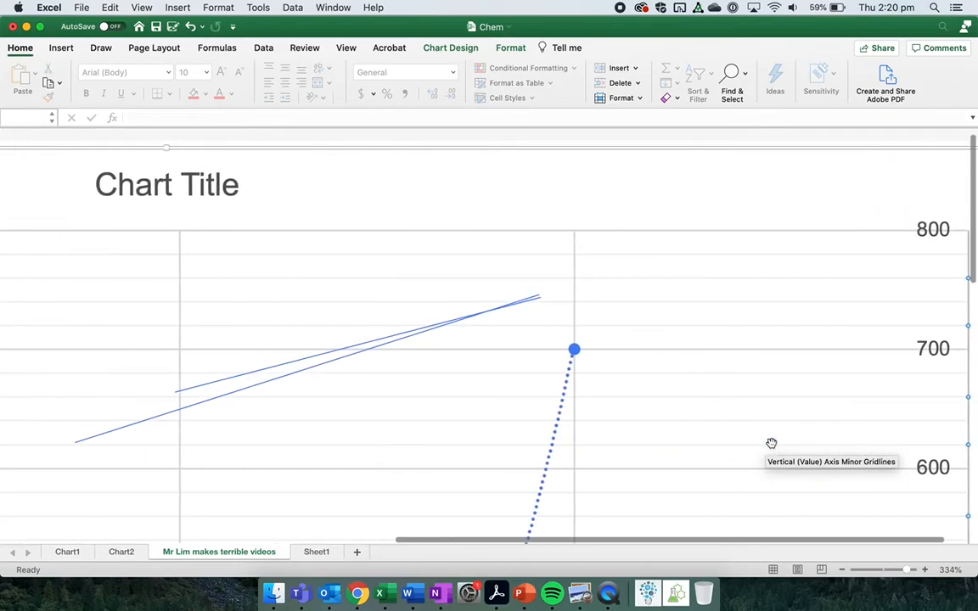
scroll(770, 442, down, 5)
scroll(770, 442, down, 3)
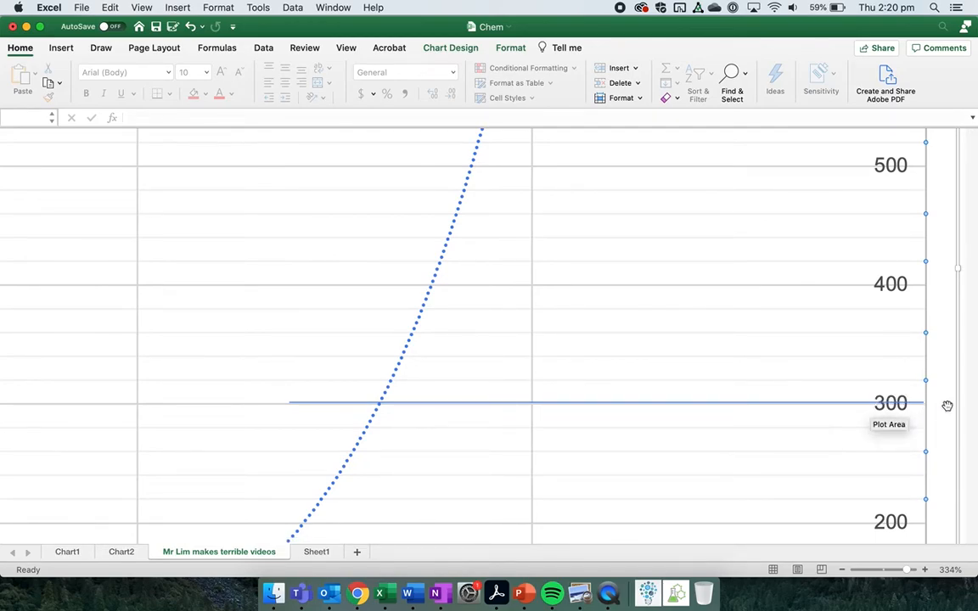
click(55, 47)
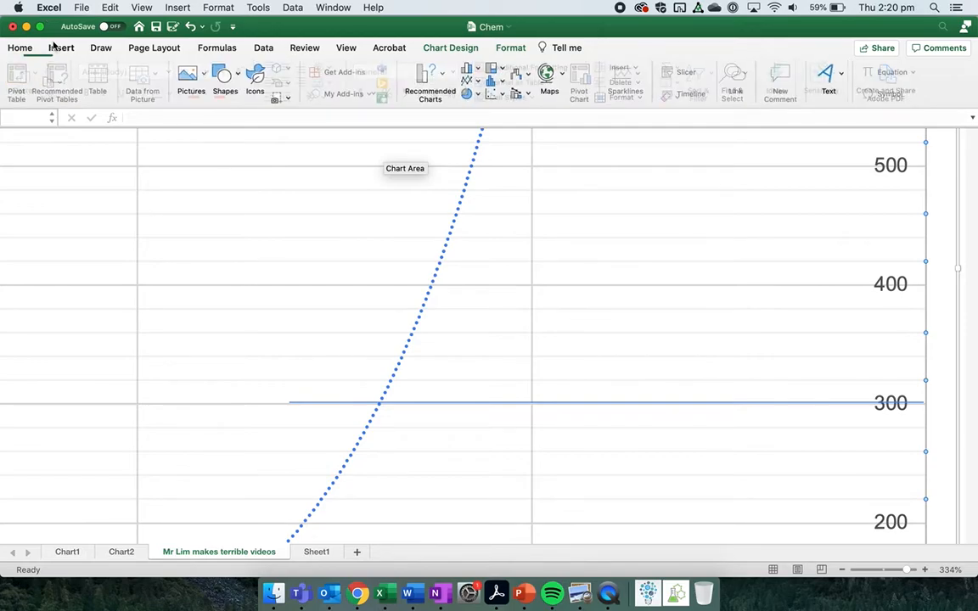
click(228, 76)
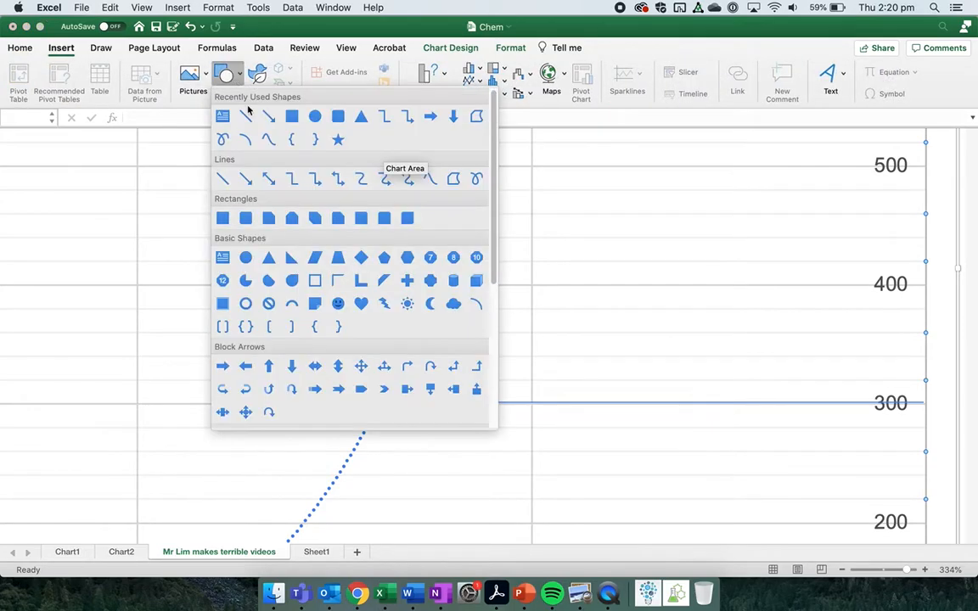
click(248, 117)
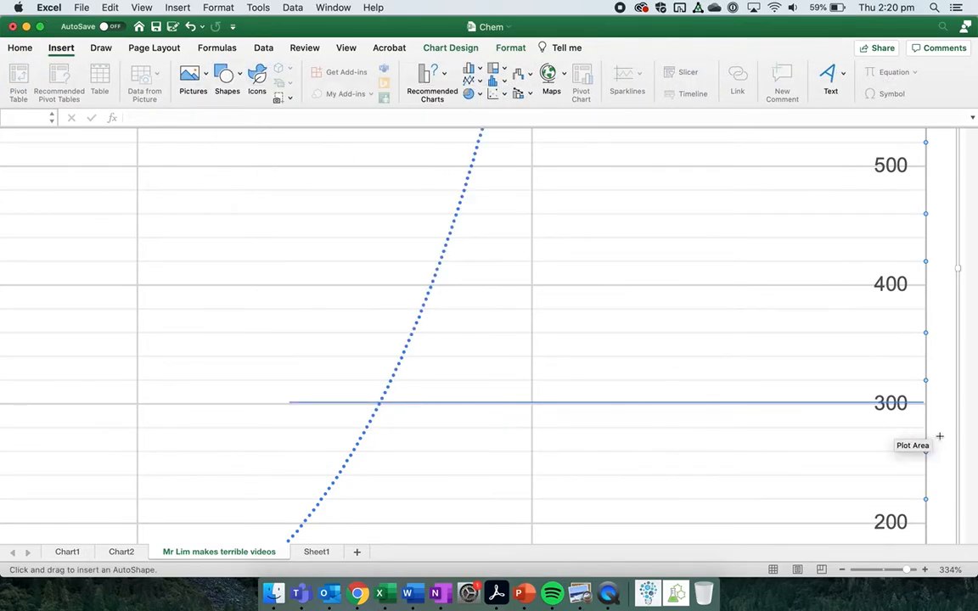
drag(790, 432, 771, 441)
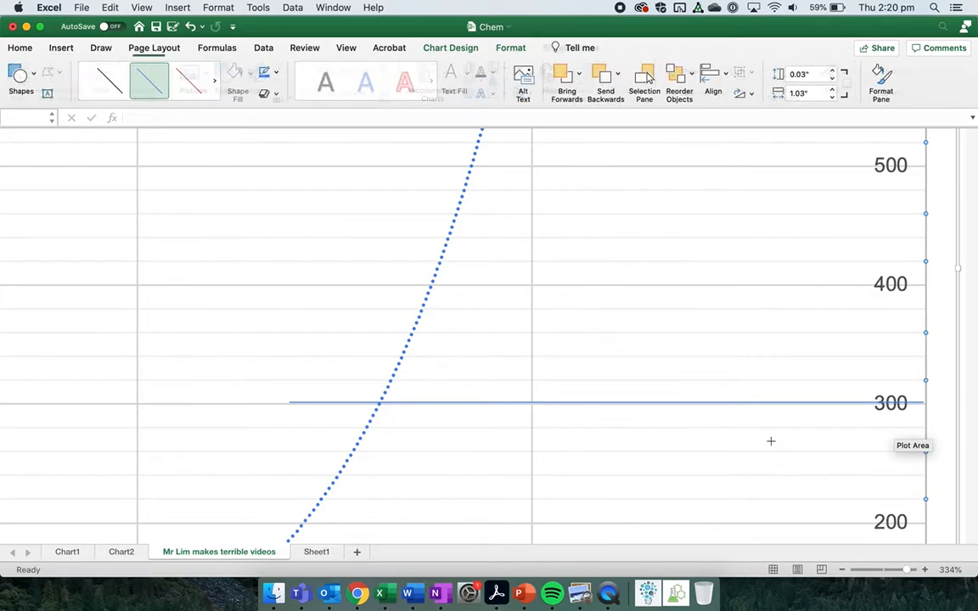
Step: Move the short line between the trendline and the vertical axis, just above the 300 line, and undo the further move attempt
scroll(770, 442, down, 5)
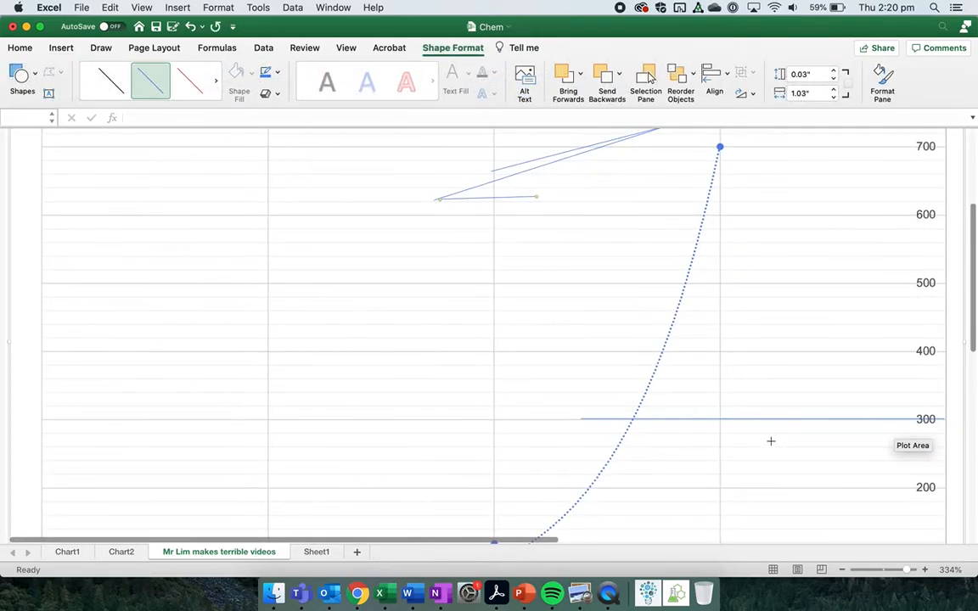
scroll(519, 201, up, 3)
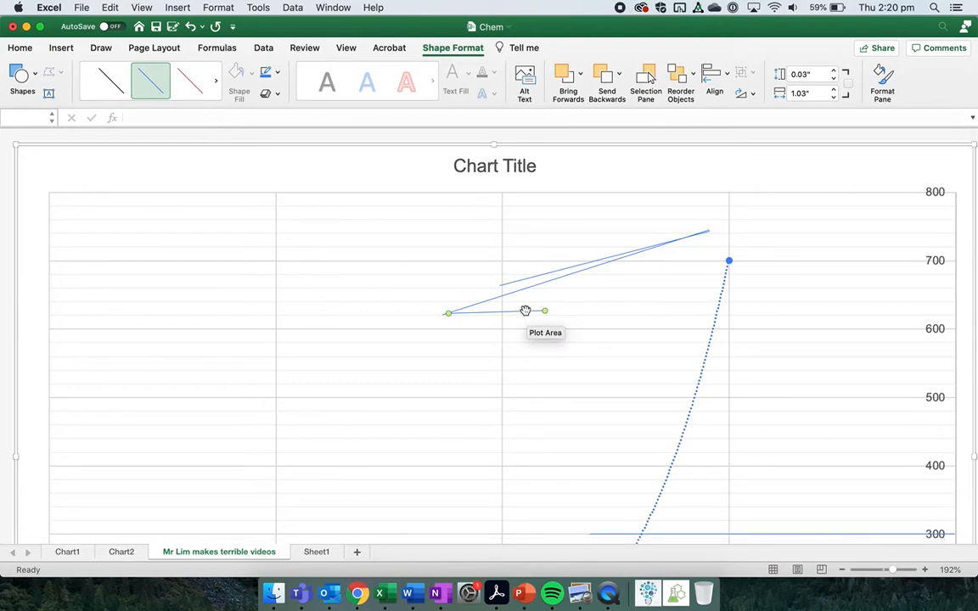
drag(526, 311, 879, 492)
scroll(879, 493, down, 5)
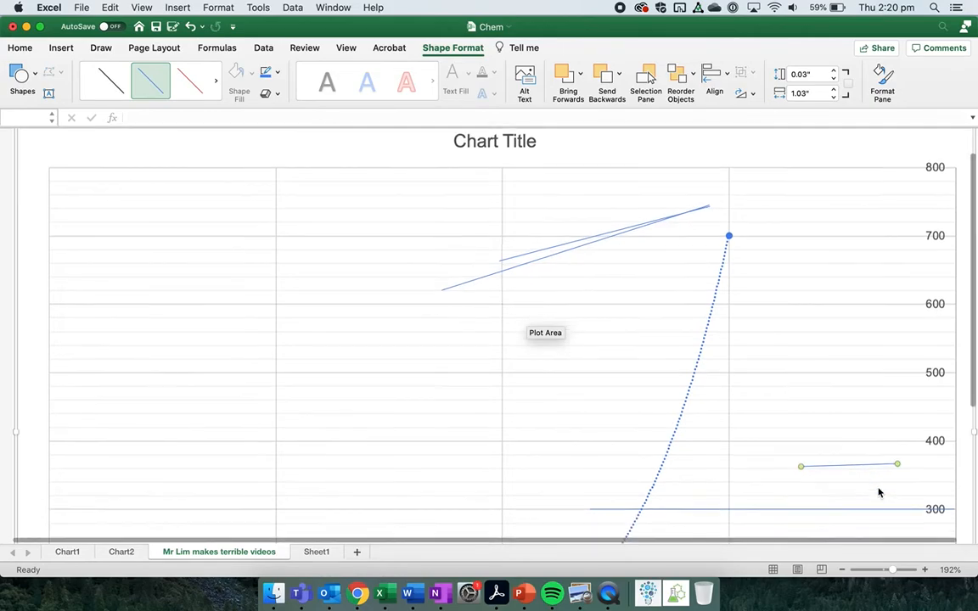
scroll(879, 492, down, 1)
drag(853, 380, 862, 424)
key(super+z)
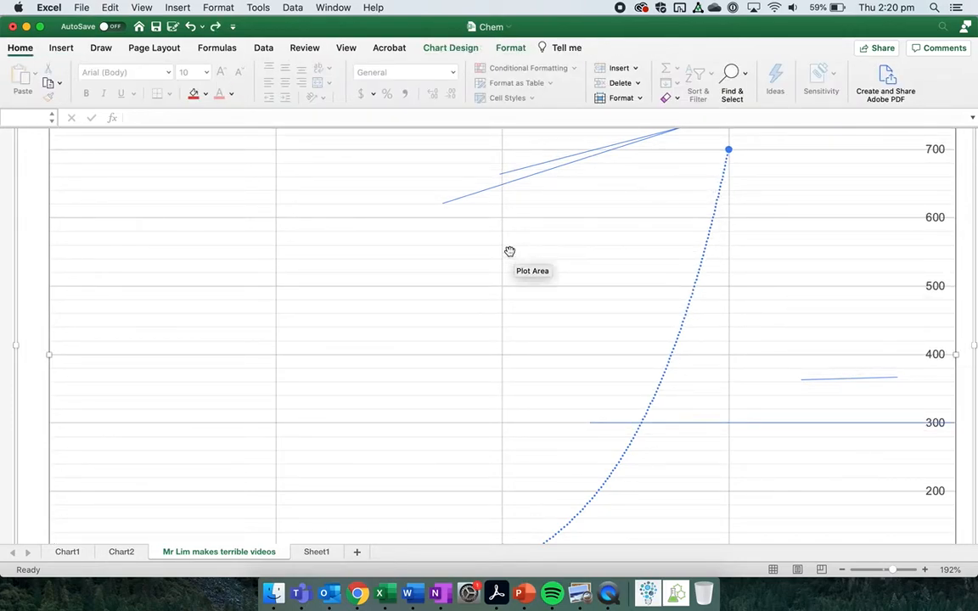
right_click(419, 252)
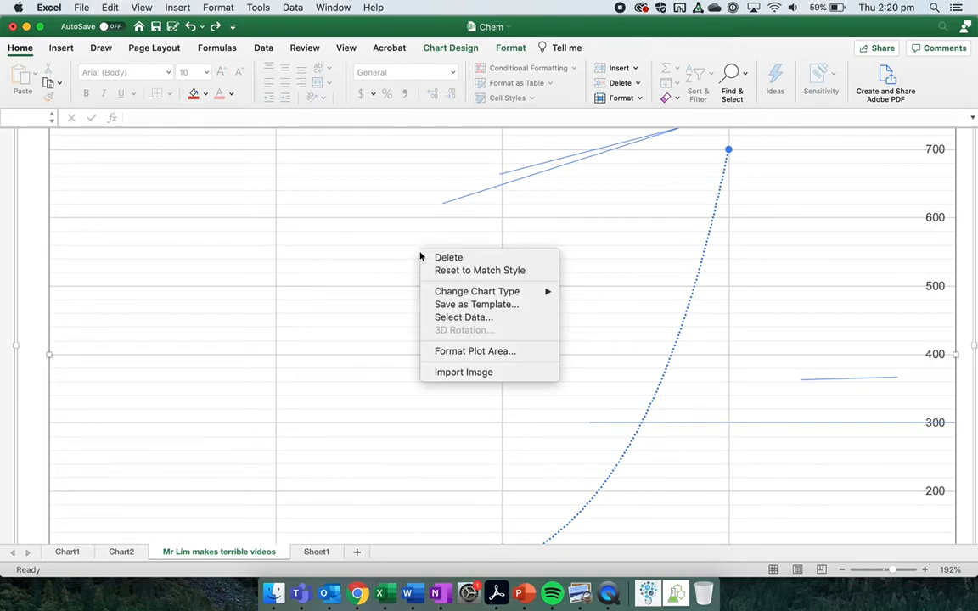
click(494, 351)
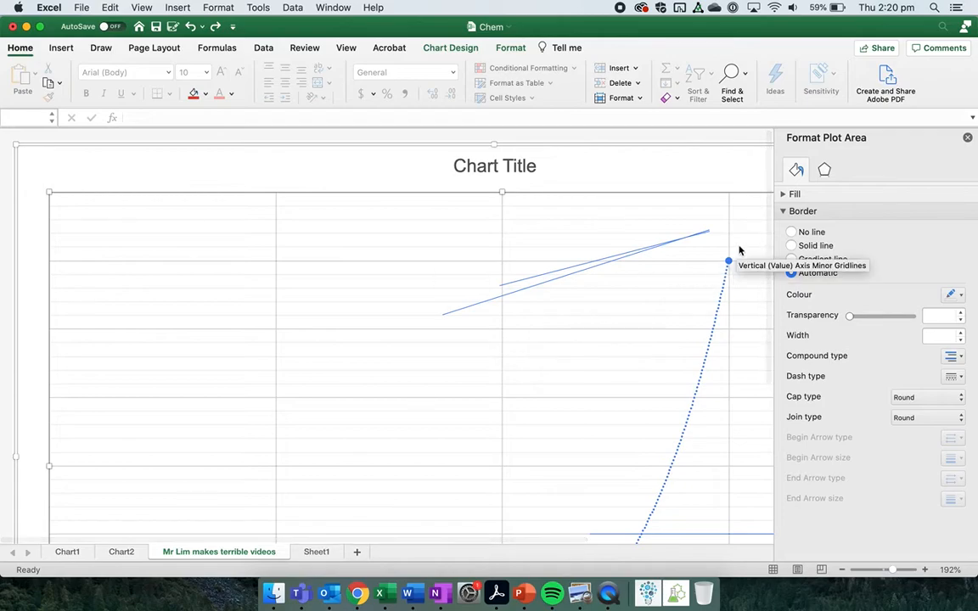
click(967, 138)
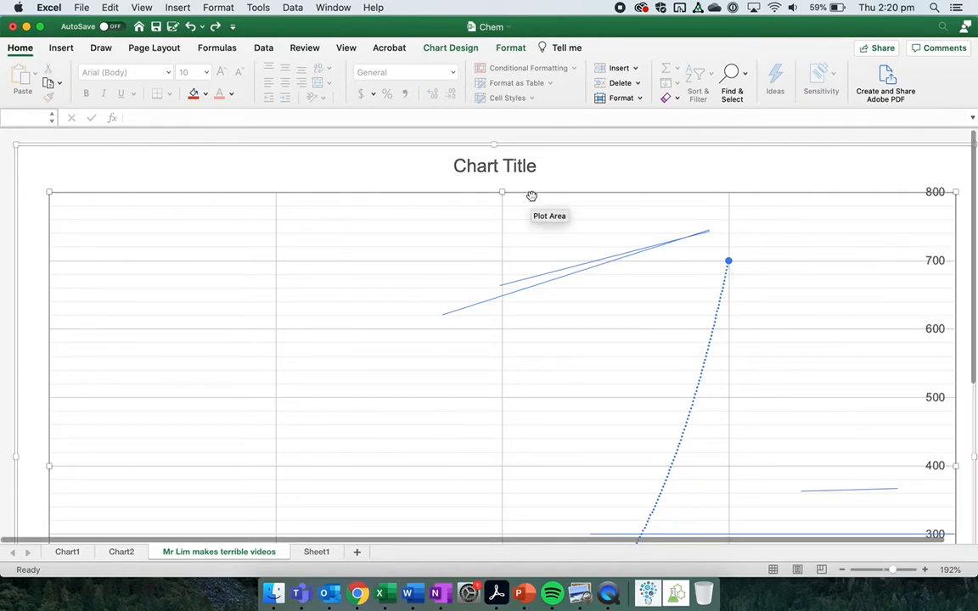
Step: Add primary minor vertical gridlines to the HCl chart and shift its plot area slightly down and to the right
scroll(583, 347, down, 5)
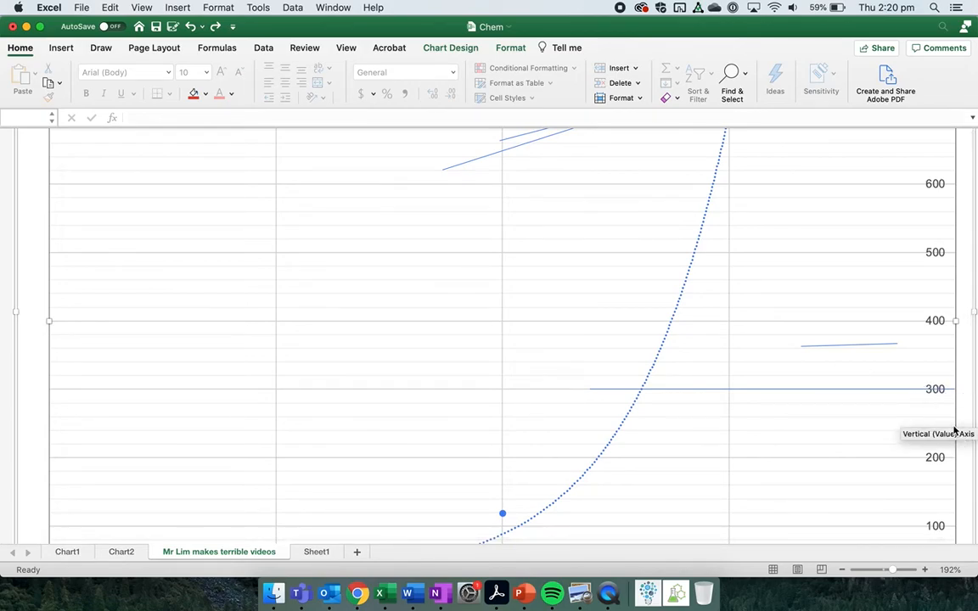
scroll(952, 415, down, 1)
scroll(952, 415, down, 2)
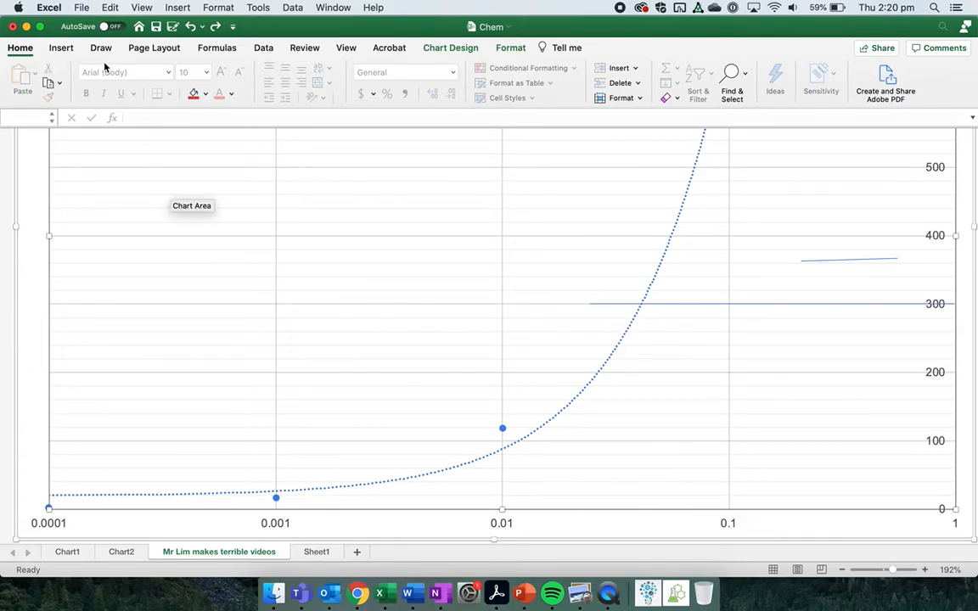
click(451, 49)
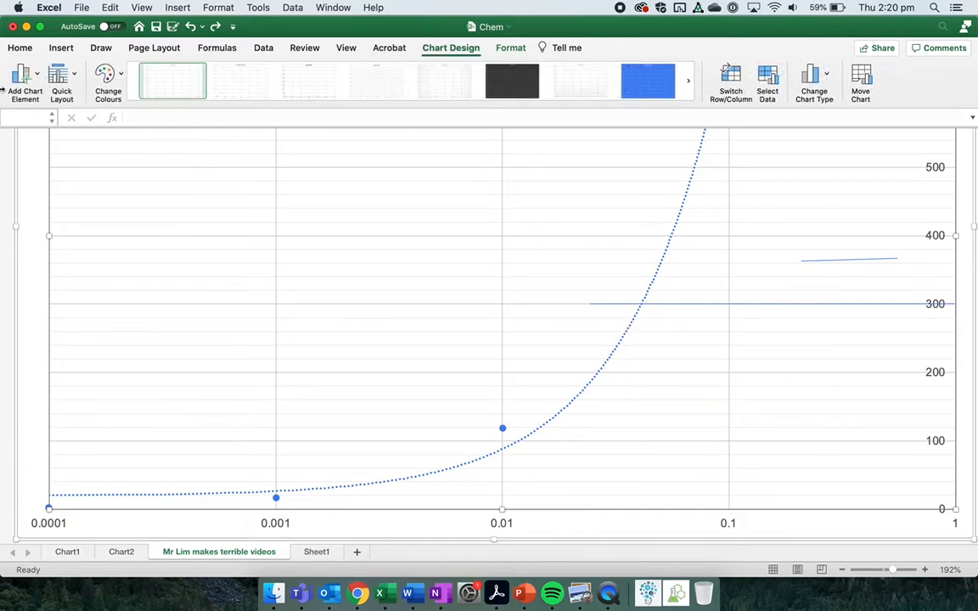
click(26, 78)
mouse_move(46, 193)
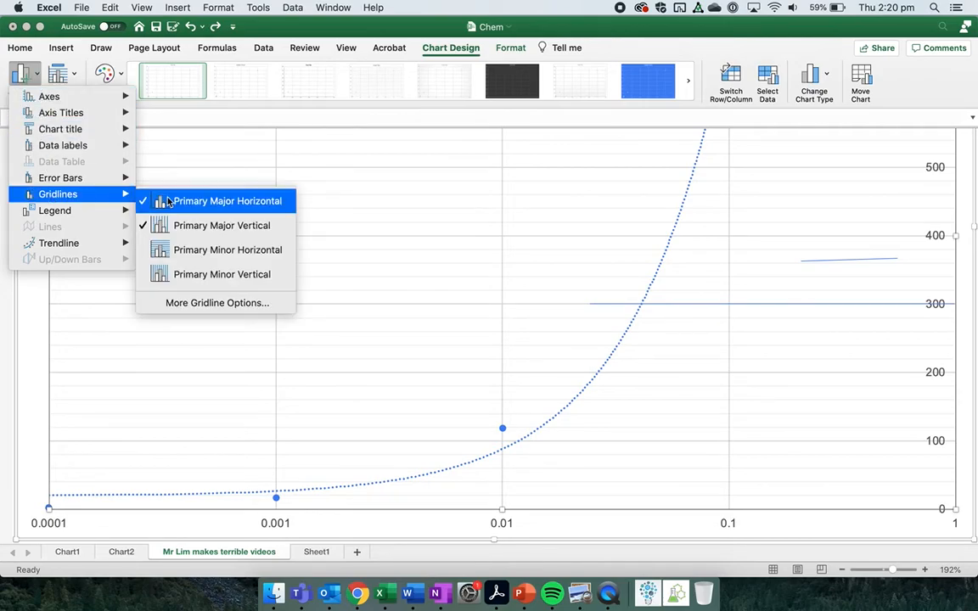
click(166, 274)
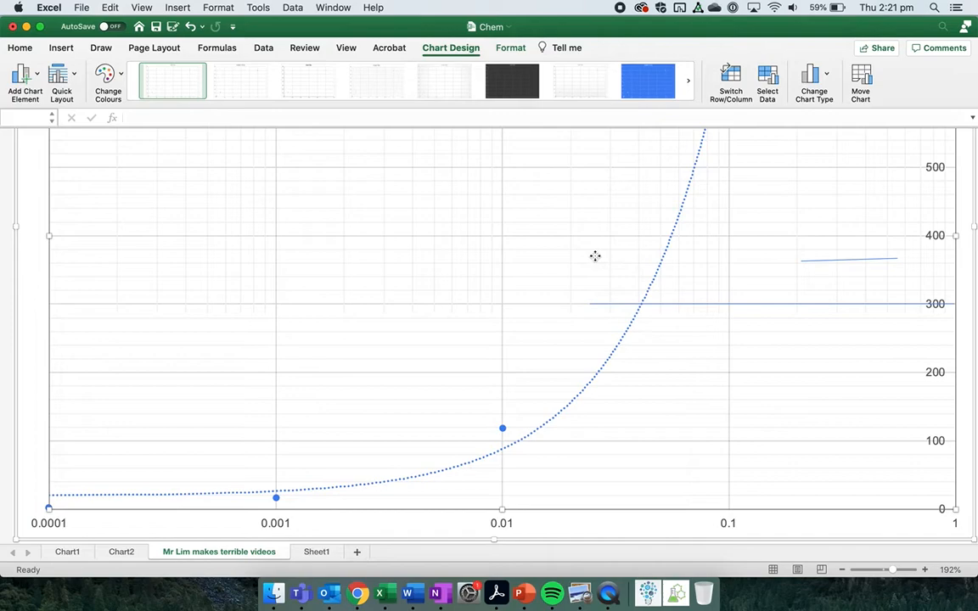
drag(595, 256, 639, 454)
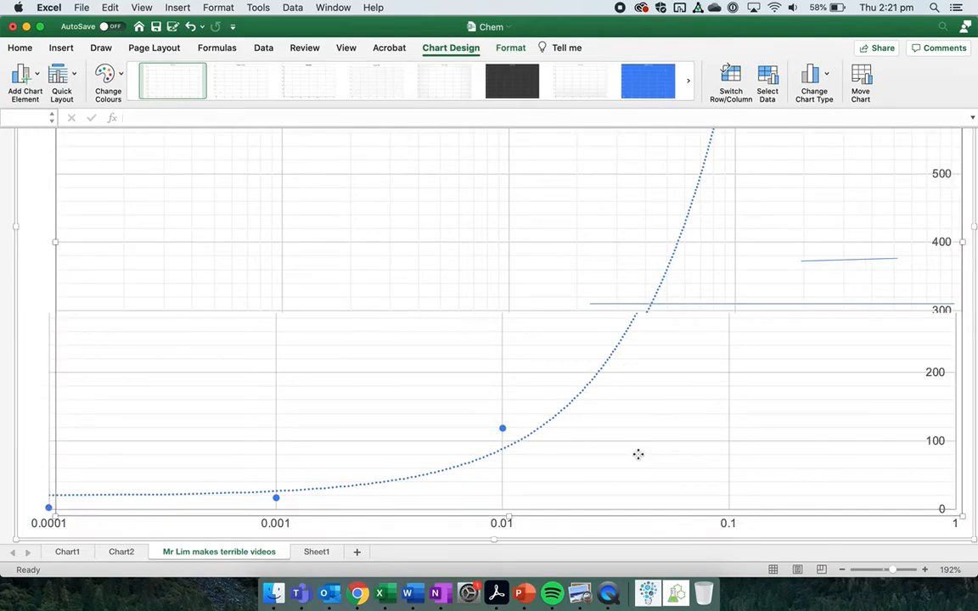
Step: Open the Chart1 sheet and examine where its blue and red read-off lines meet the trendline
click(66, 550)
scroll(660, 438, up, 5)
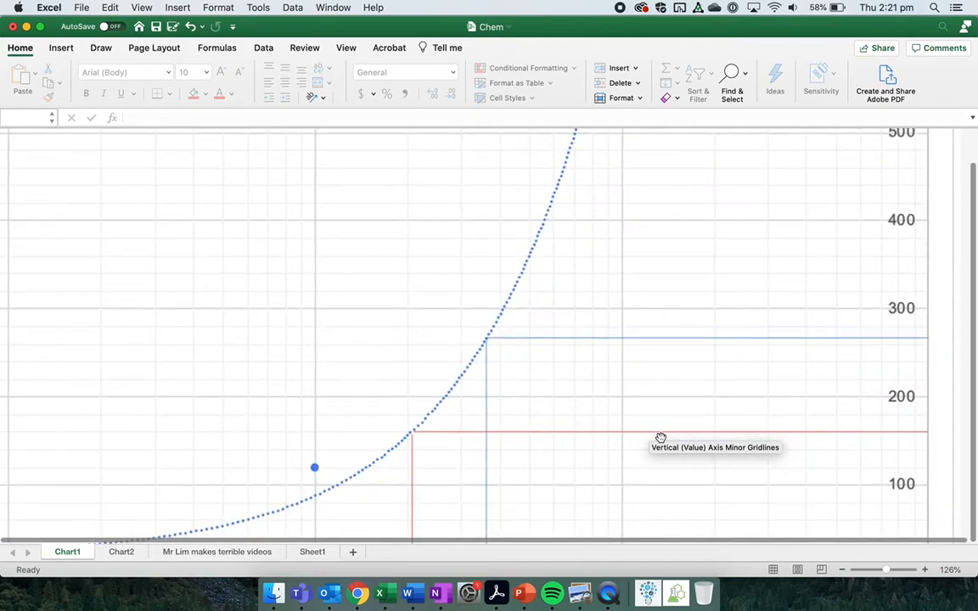
Step: Examine where the red, blue and green read-off lines on Chart1 meet the vertical axis, the trendline and the concentration axis
scroll(660, 442, right, 10)
scroll(660, 441, down, 5)
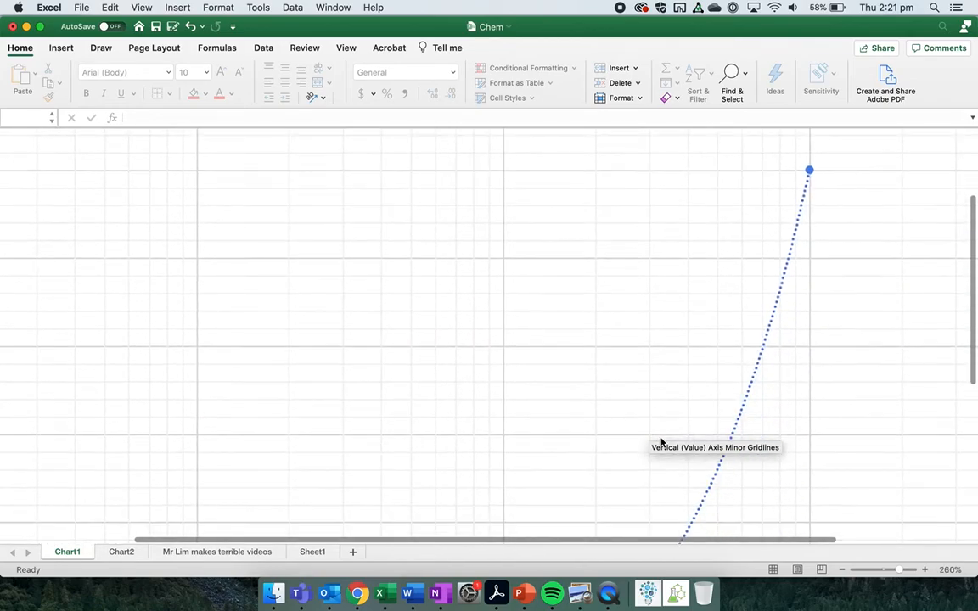
scroll(662, 440, down, 5)
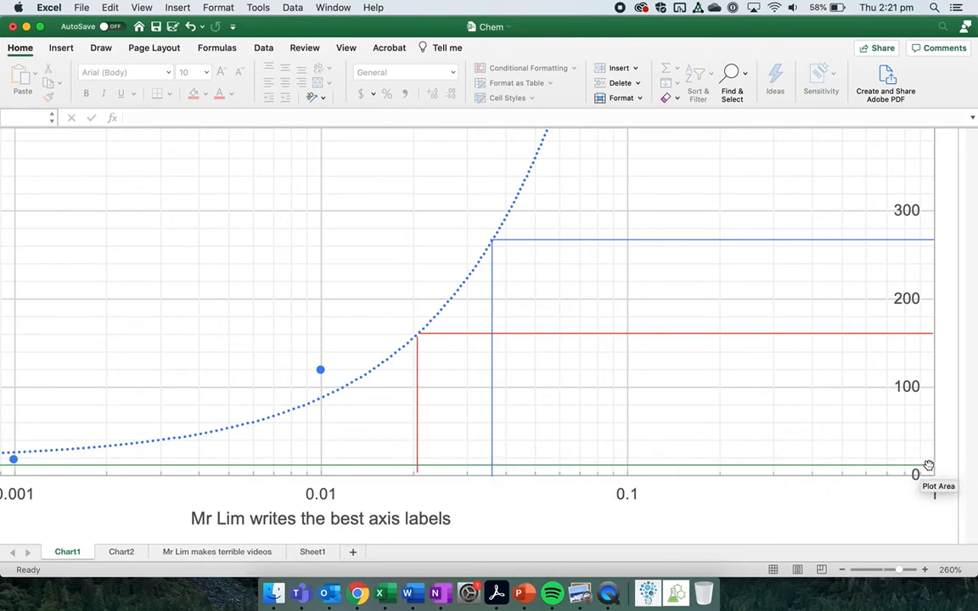
scroll(928, 466, left, 10)
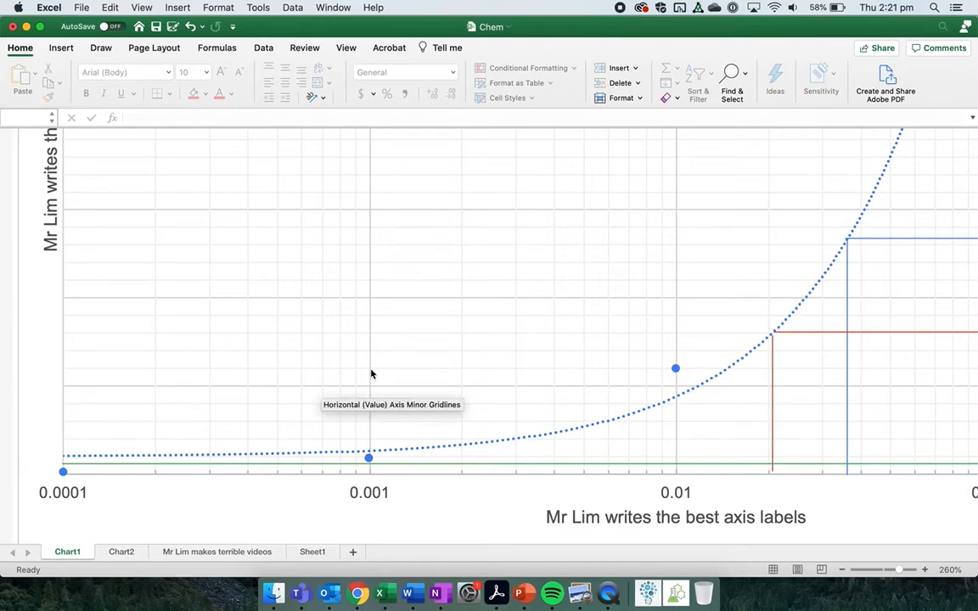
scroll(475, 343, right, 5)
scroll(475, 342, right, 4)
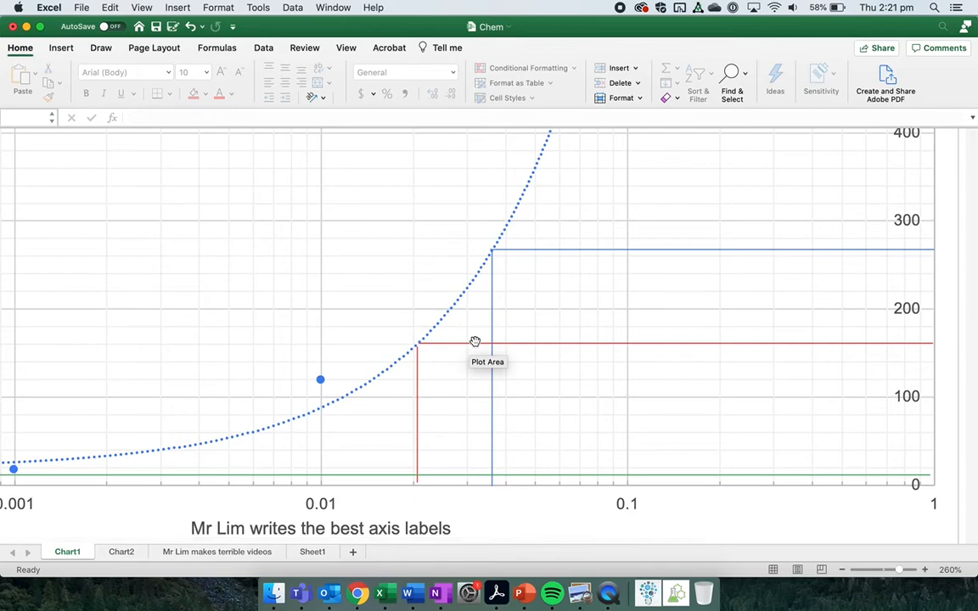
Step: Compare the pH trendline on Chart2 with the curve on Chart1 and check the citric acid pH in Sheet1
click(121, 552)
scroll(438, 358, down, 2)
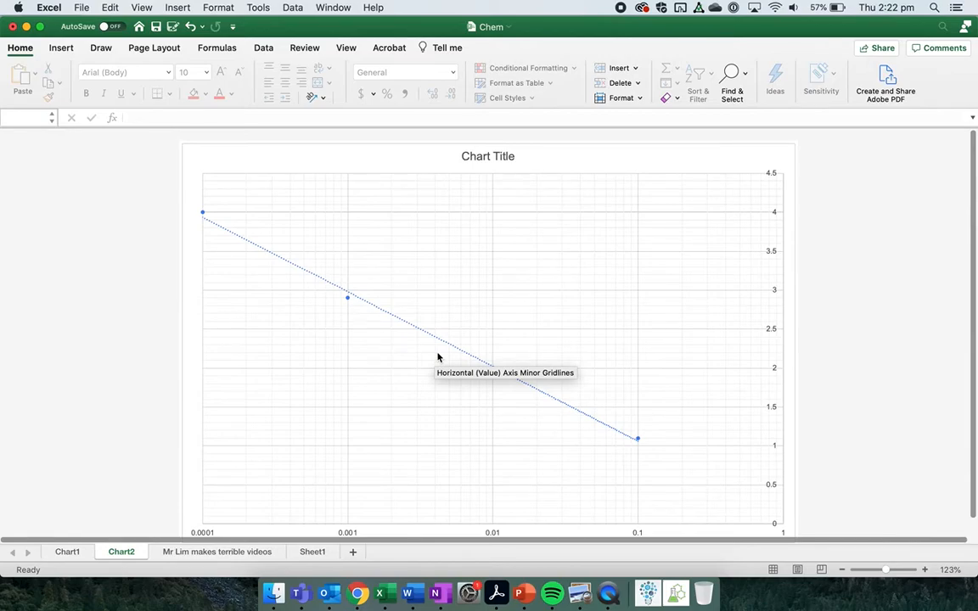
click(453, 351)
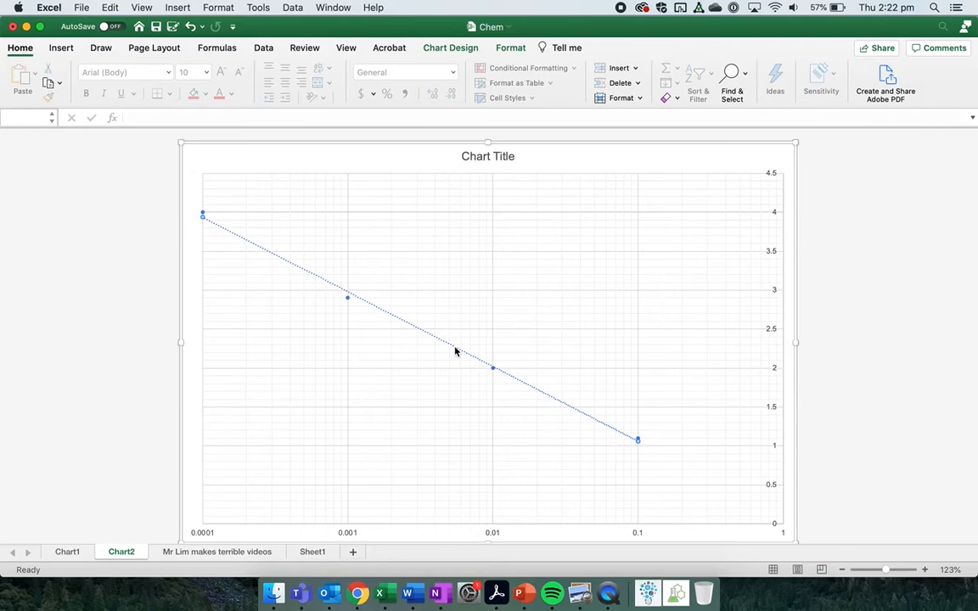
click(76, 555)
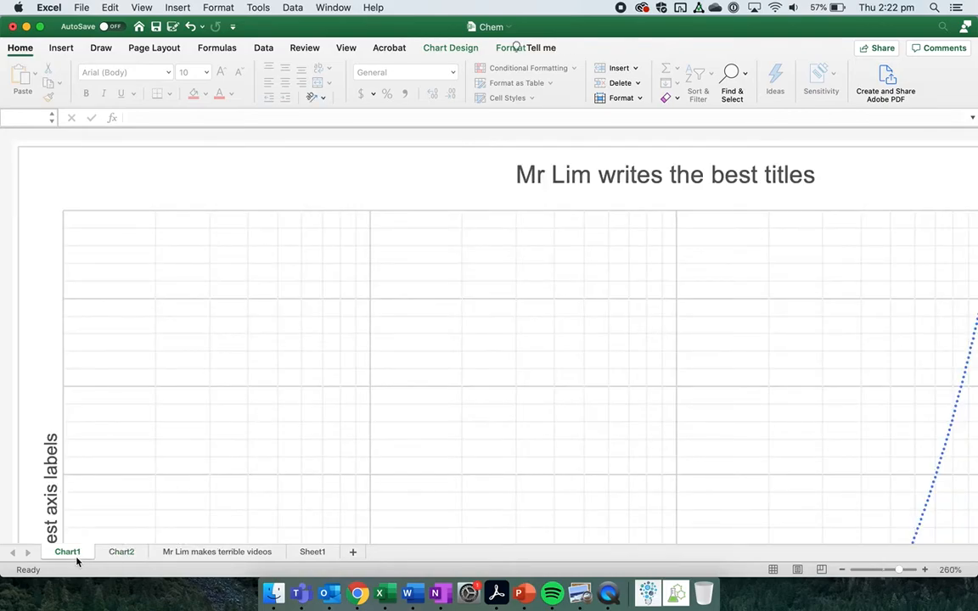
scroll(314, 415, down, 6)
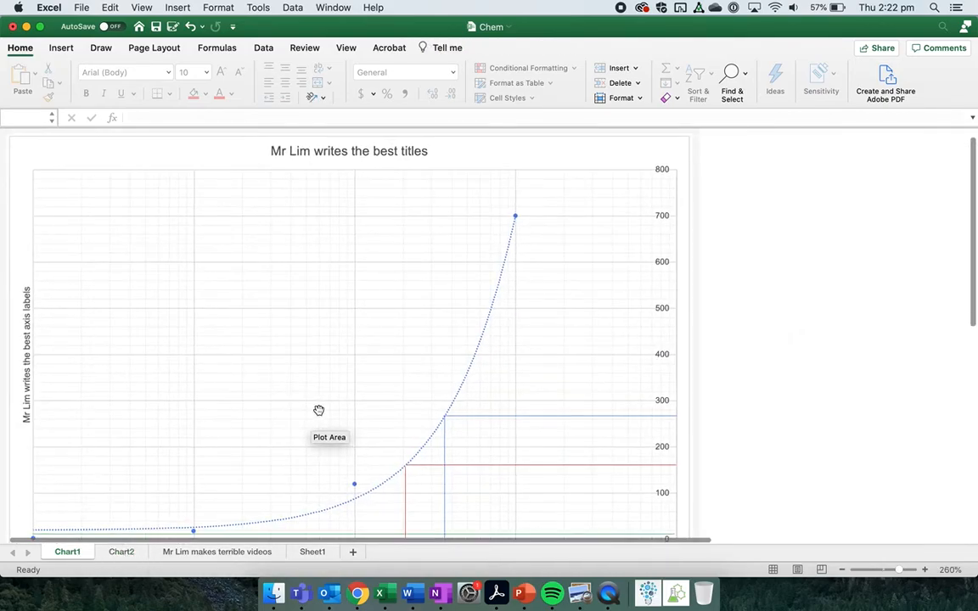
scroll(319, 415, down, 3)
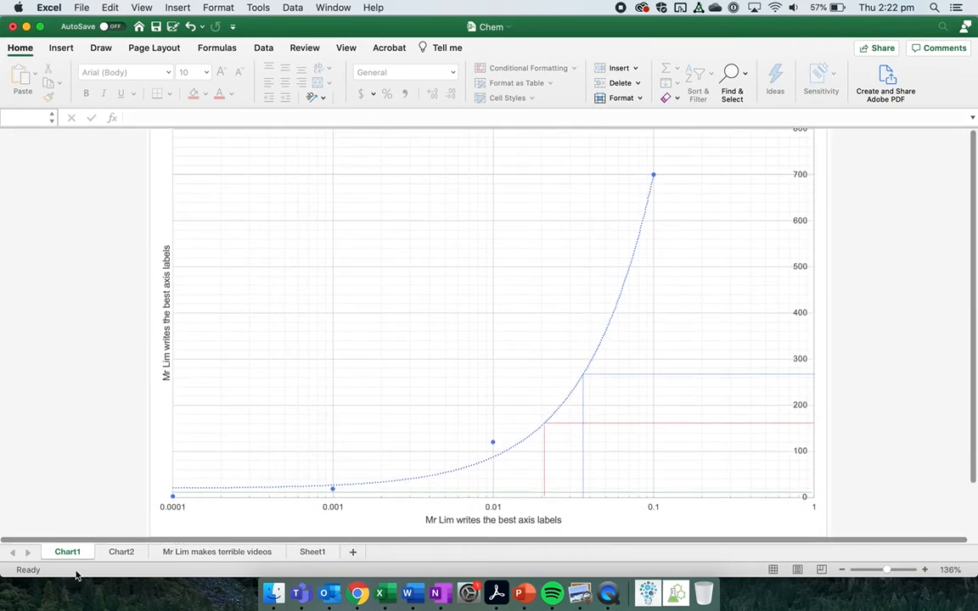
click(125, 553)
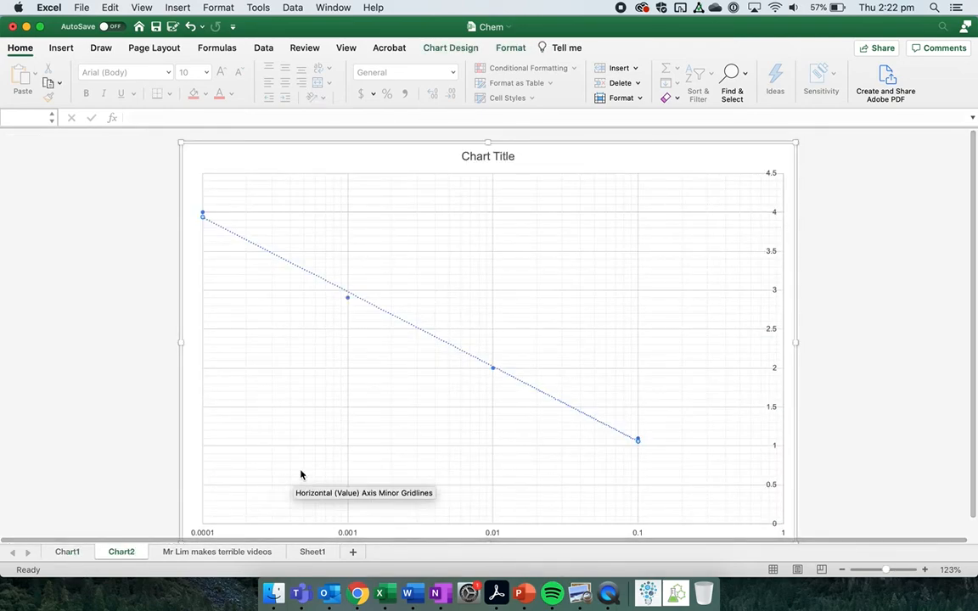
click(312, 553)
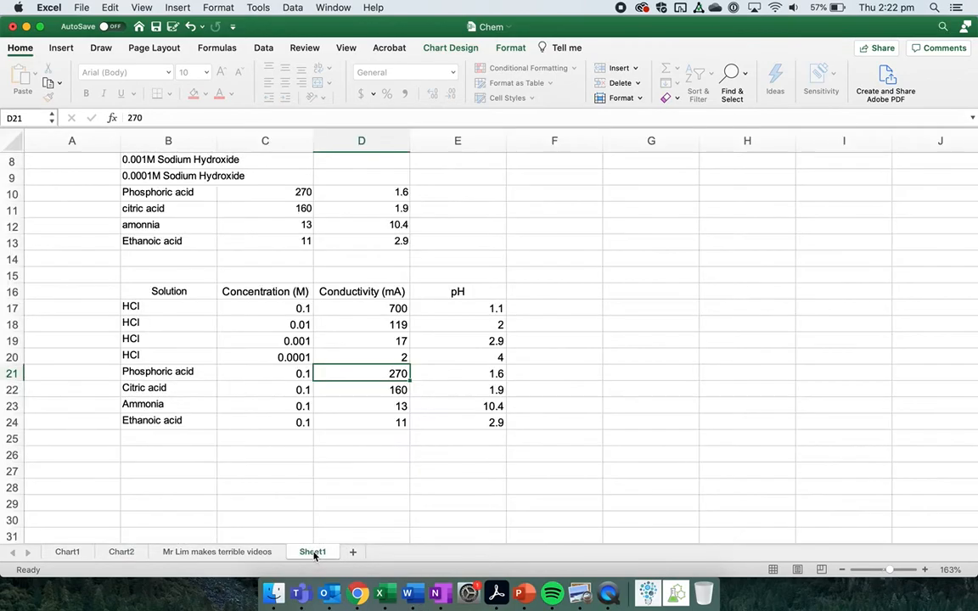
click(481, 392)
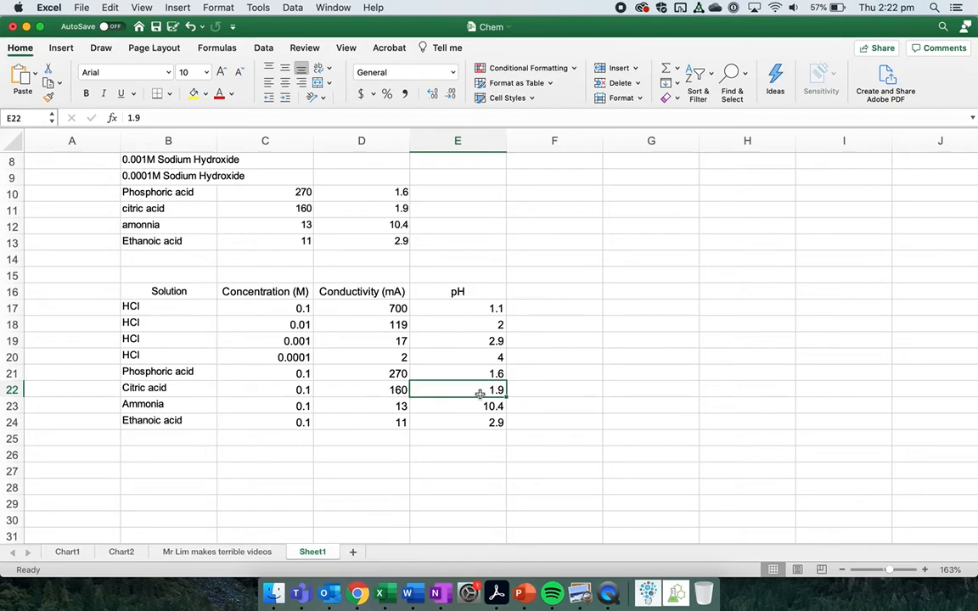
Step: Draw a horizontal line about 3.32" wide on Chart2 from about 1.4 on the vertical axis to the trendline
click(120, 553)
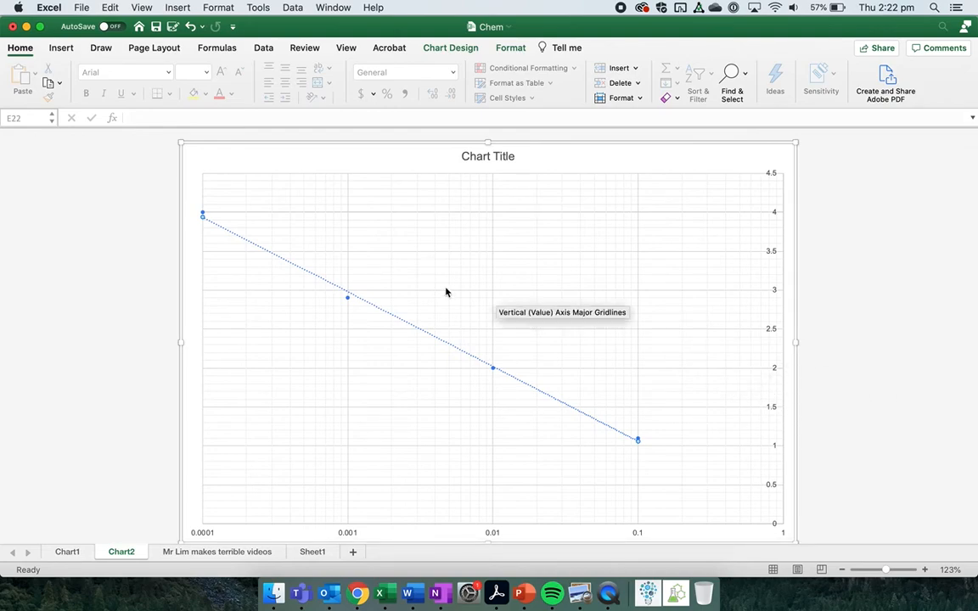
click(74, 51)
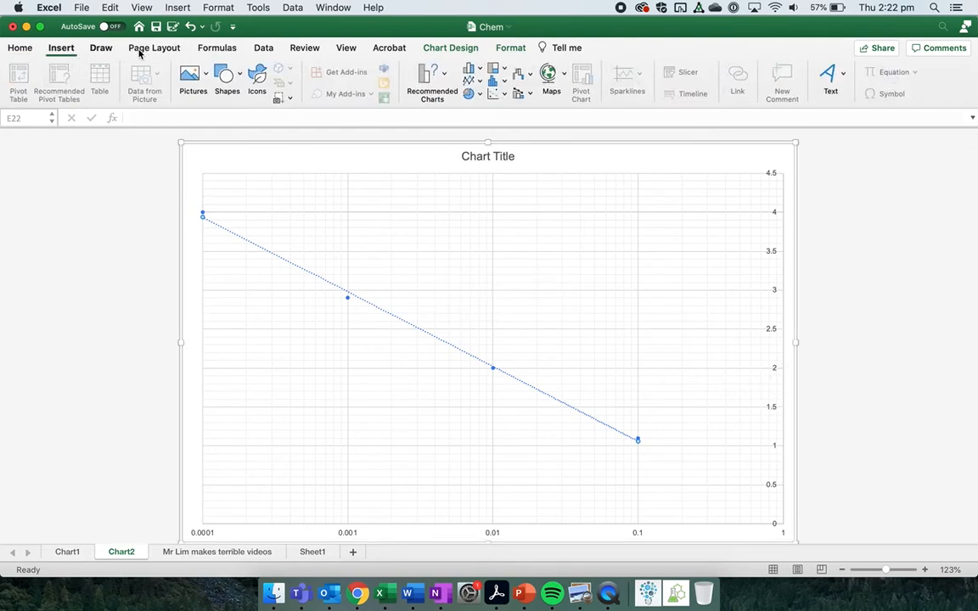
click(225, 74)
click(248, 112)
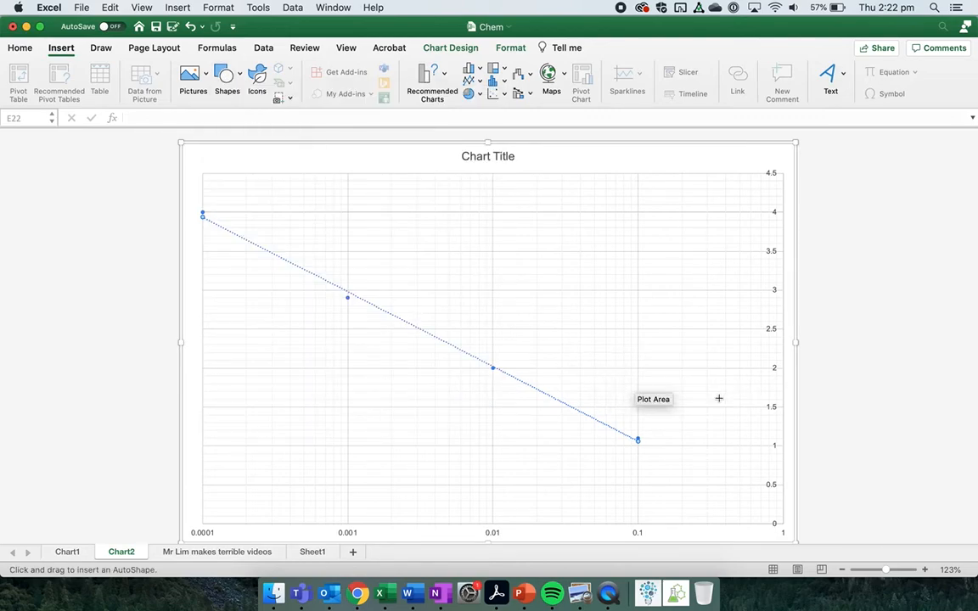
drag(781, 415, 582, 413)
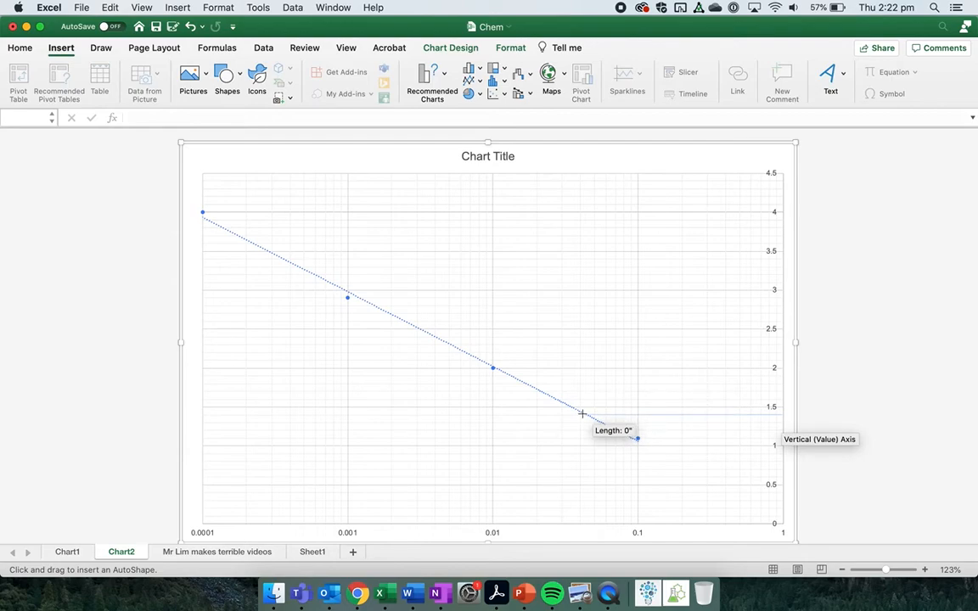
drag(581, 413, 582, 414)
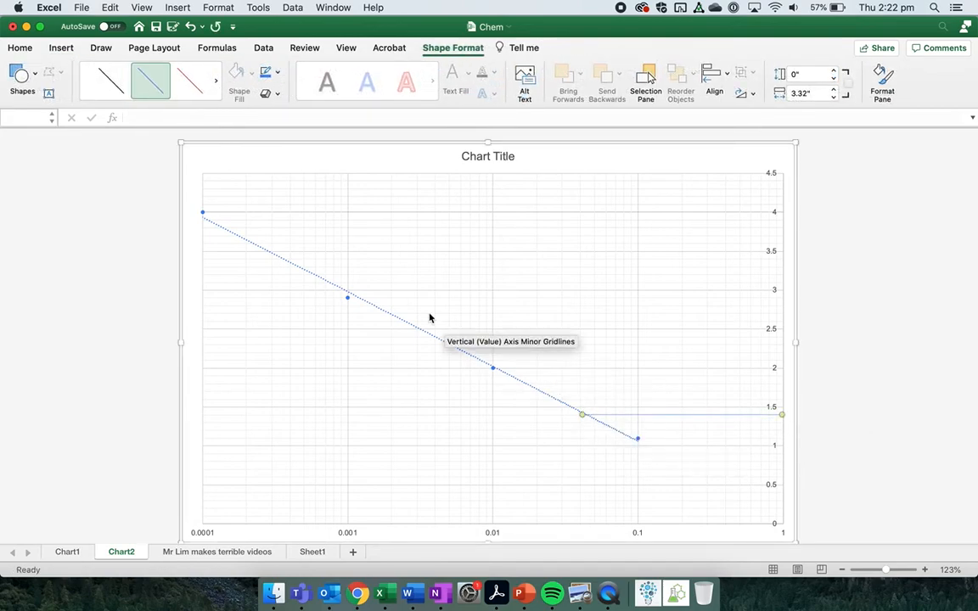
Step: Draw a vertical line about 1.83" high from the horizontal line's trendline end down to the concentration axis
click(21, 75)
click(41, 116)
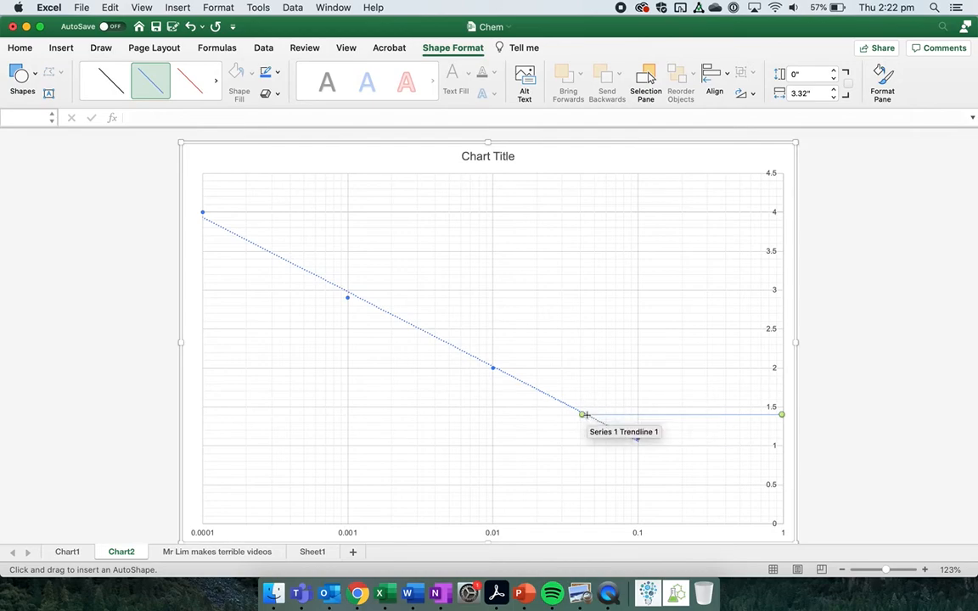
drag(581, 414, 580, 524)
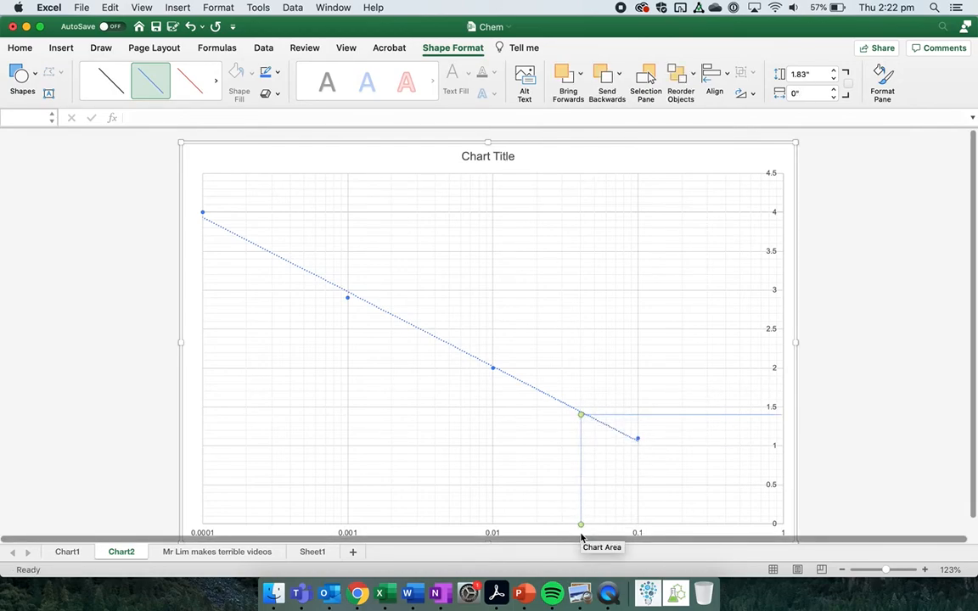
Step: Examine where the vertical read-off line on Chart2 meets the logarithmic concentration axis
scroll(906, 388, up, 5)
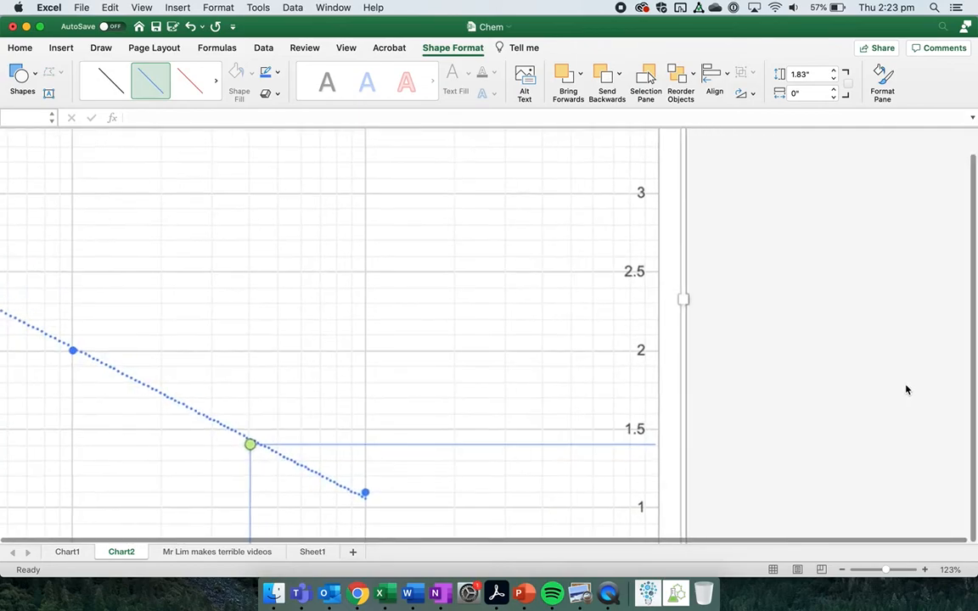
scroll(653, 445, down, 6)
scroll(654, 445, right, 5)
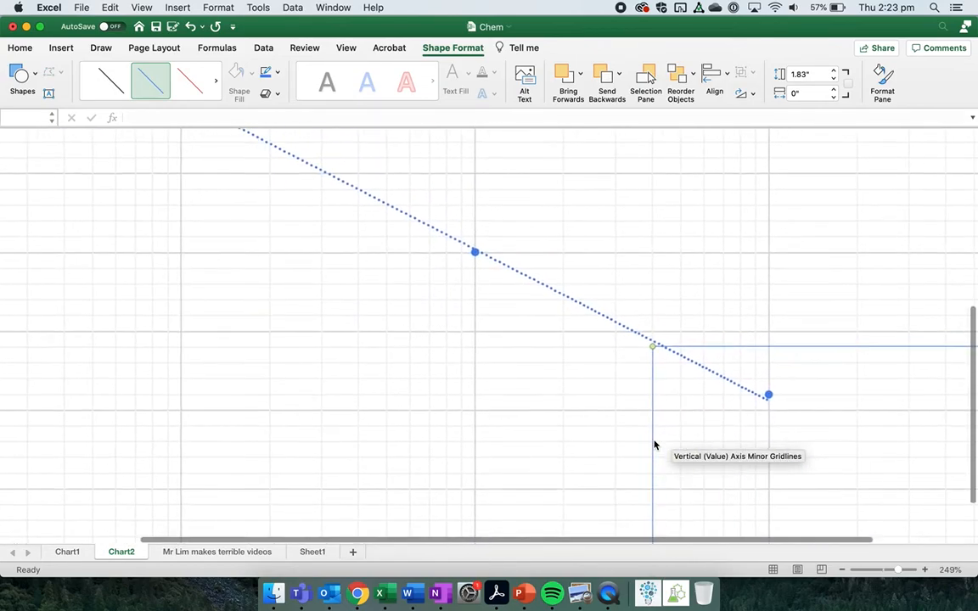
scroll(654, 445, down, 3)
scroll(653, 445, right, 2)
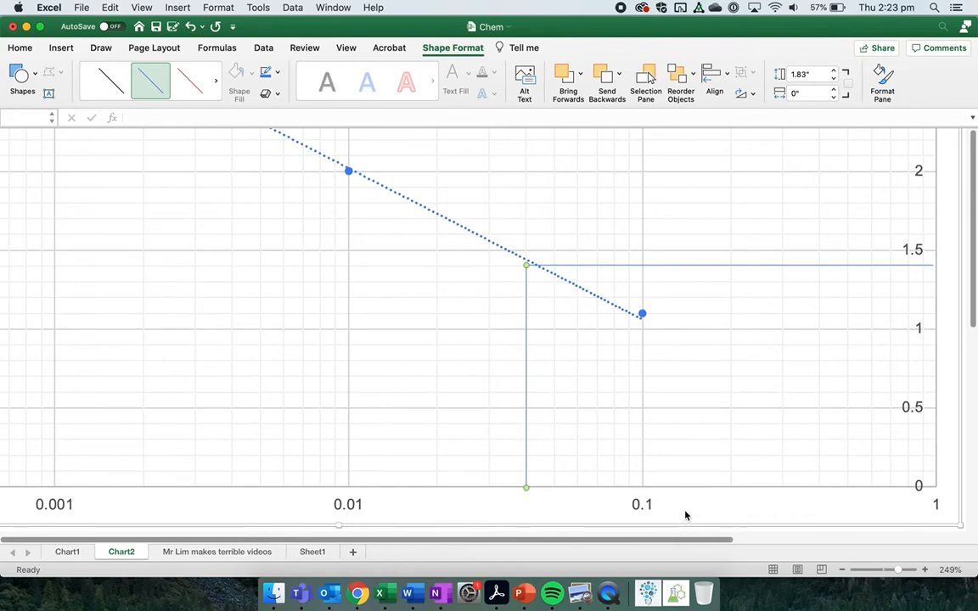
click(453, 464)
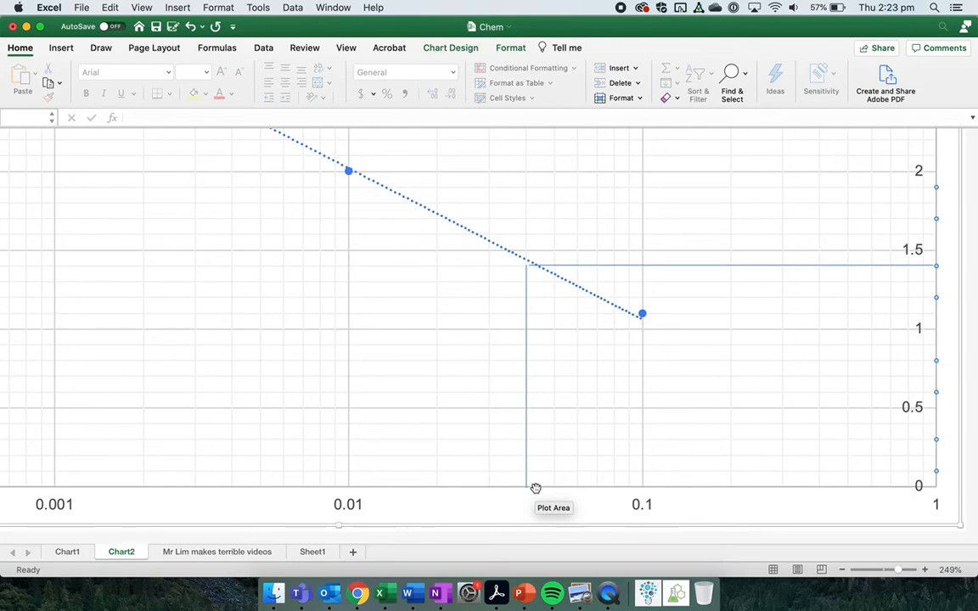
Step: Review the solution table B16:E24 on Sheet1 and the HCl concentration and conductivity values in C17:D20
click(312, 552)
drag(170, 288, 447, 425)
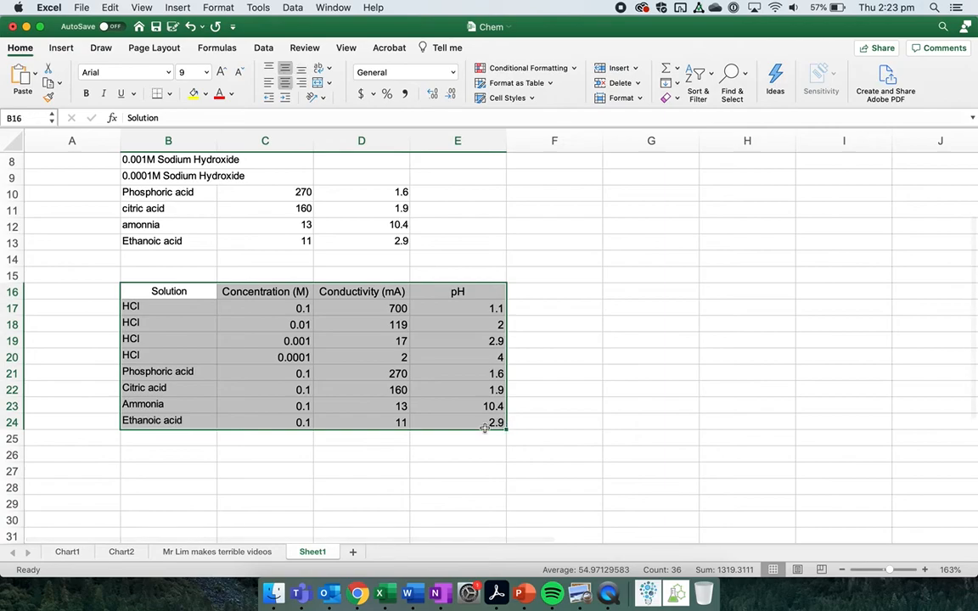
click(362, 471)
drag(288, 315, 375, 356)
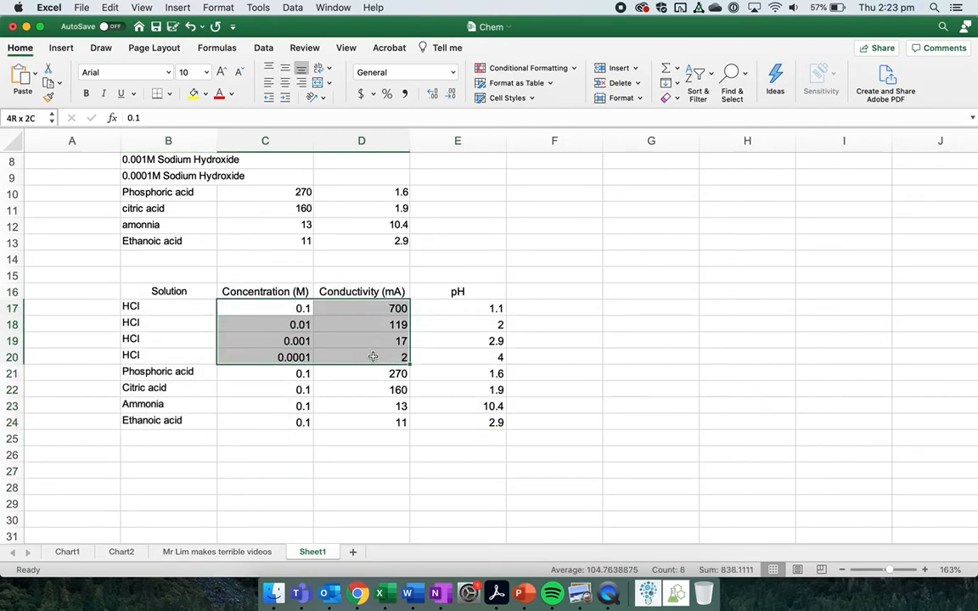
click(309, 417)
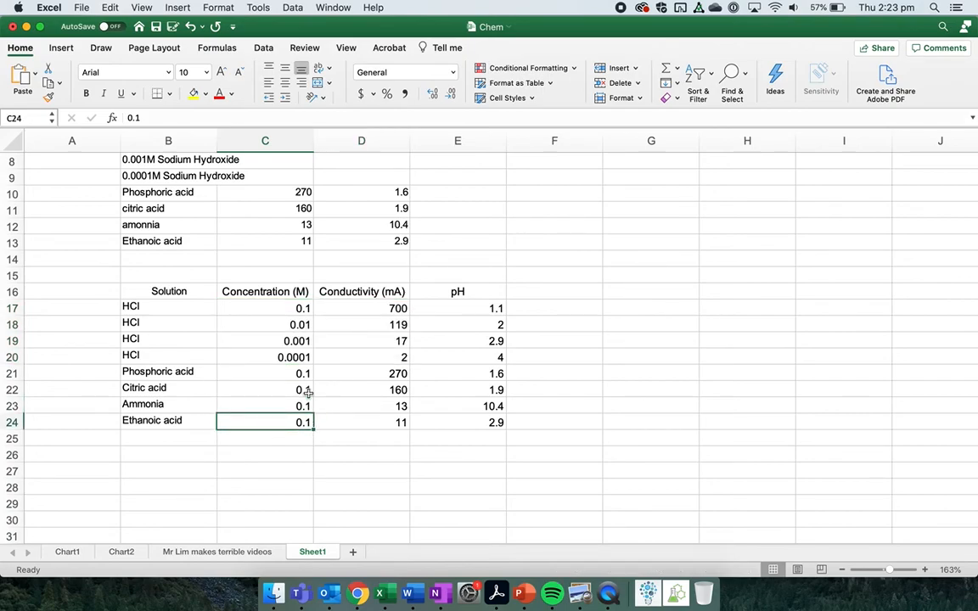
Step: Select the HCl concentrations C17:C20 together with the matching pH values E17:E20
drag(294, 307, 292, 357)
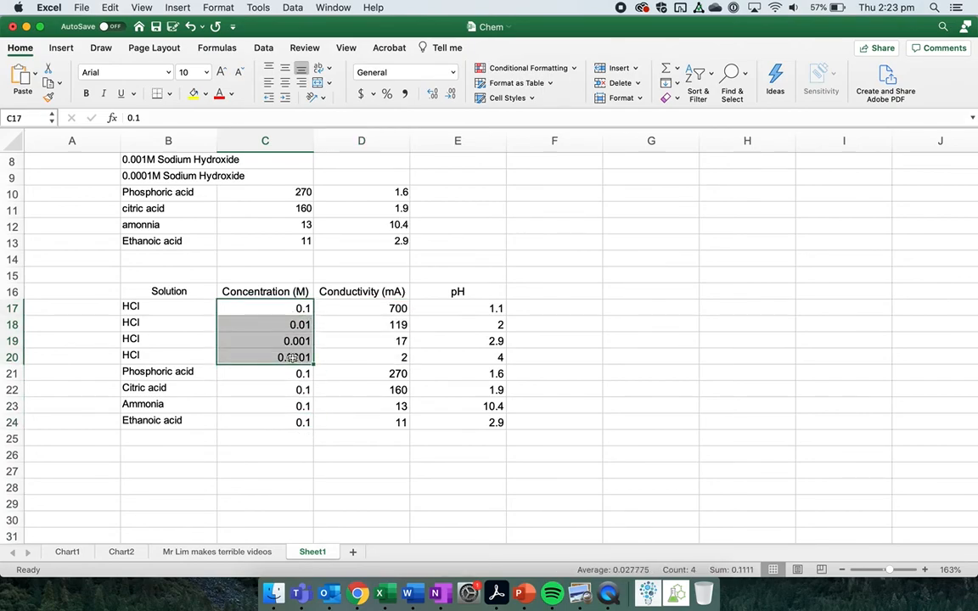
drag(499, 310, 473, 356)
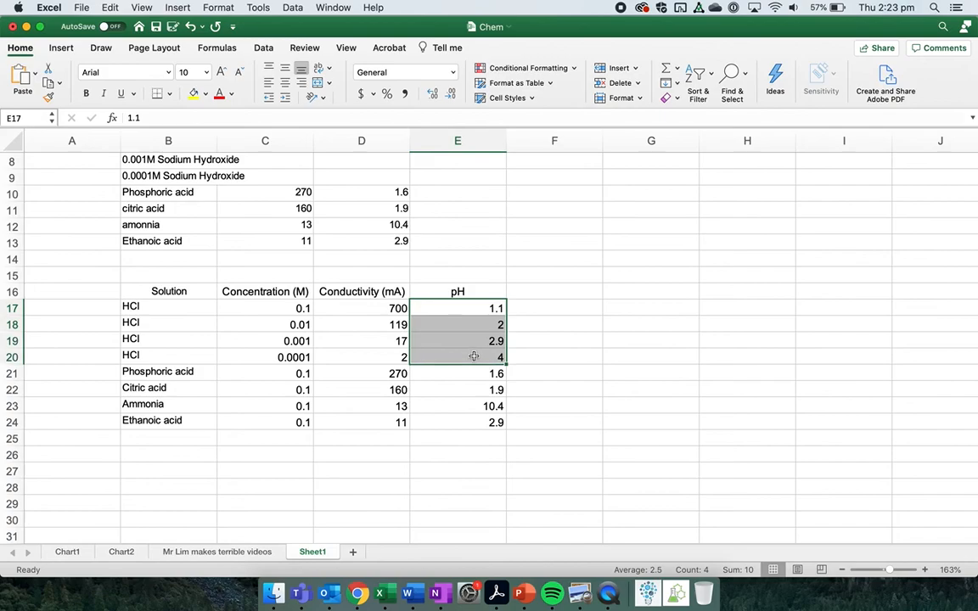
click(297, 306)
drag(297, 307, 294, 357)
drag(491, 308, 475, 359)
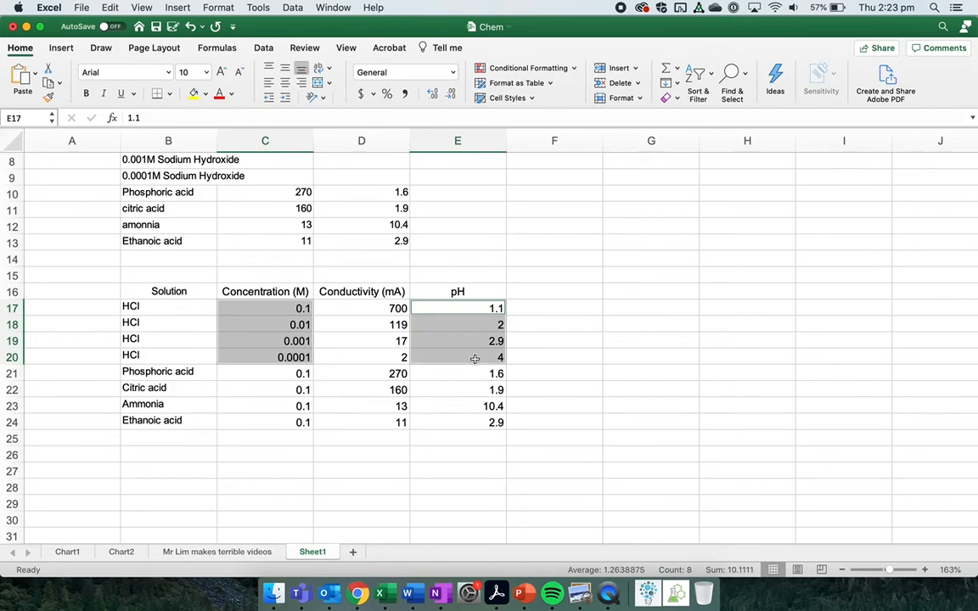
Step: Review the finished Chart1, checking its horizontal axis scale, title, axis labels and gridlines
click(68, 551)
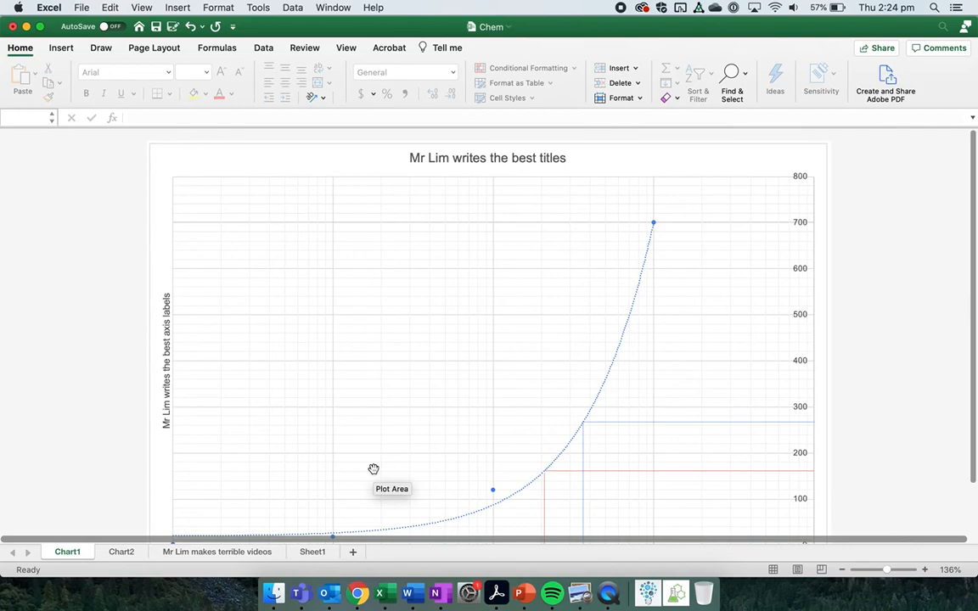
scroll(374, 468, down, 2)
scroll(373, 468, down, 2)
click(491, 519)
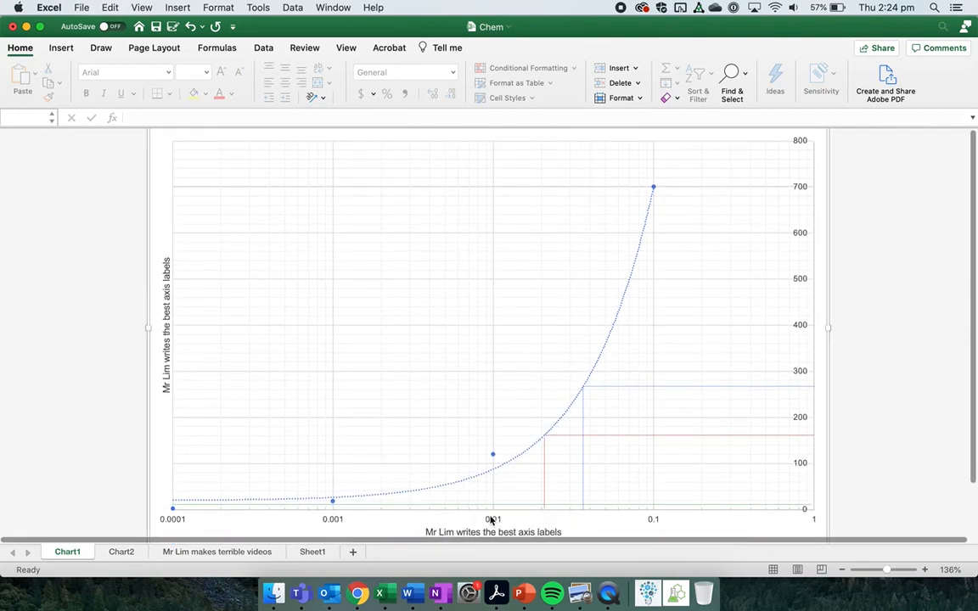
click(497, 522)
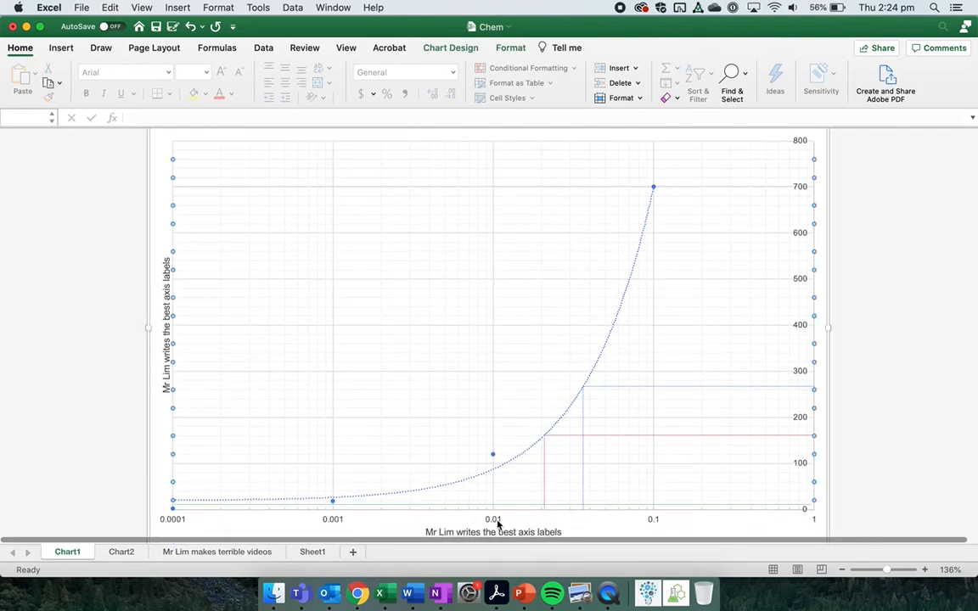
click(493, 521)
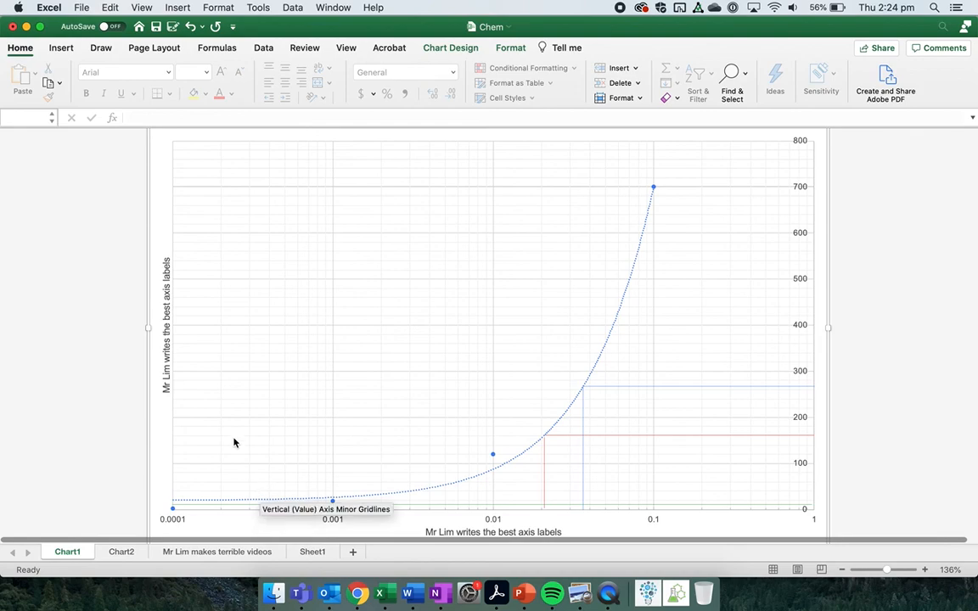
scroll(168, 335, up, 2)
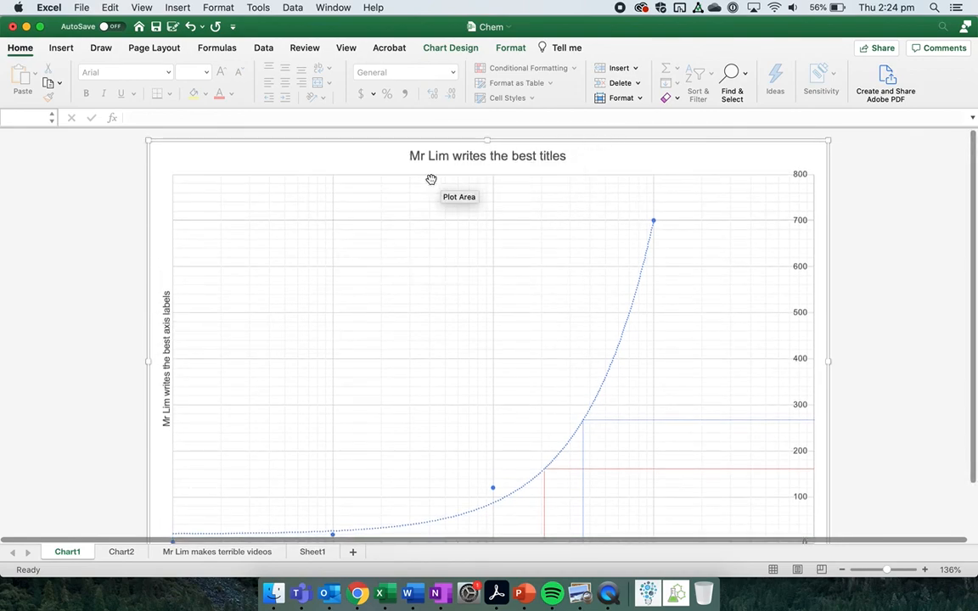
scroll(613, 183, down, 4)
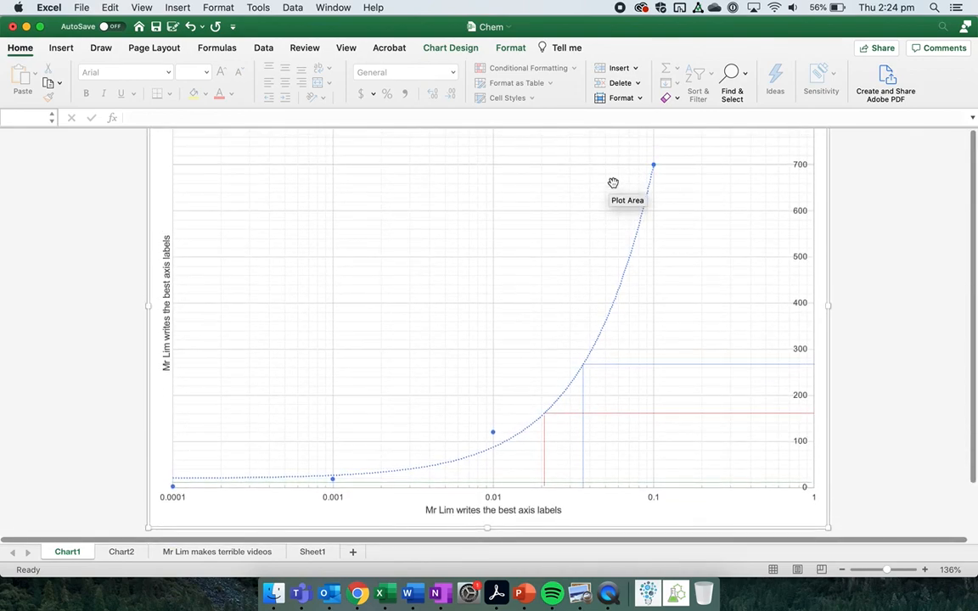